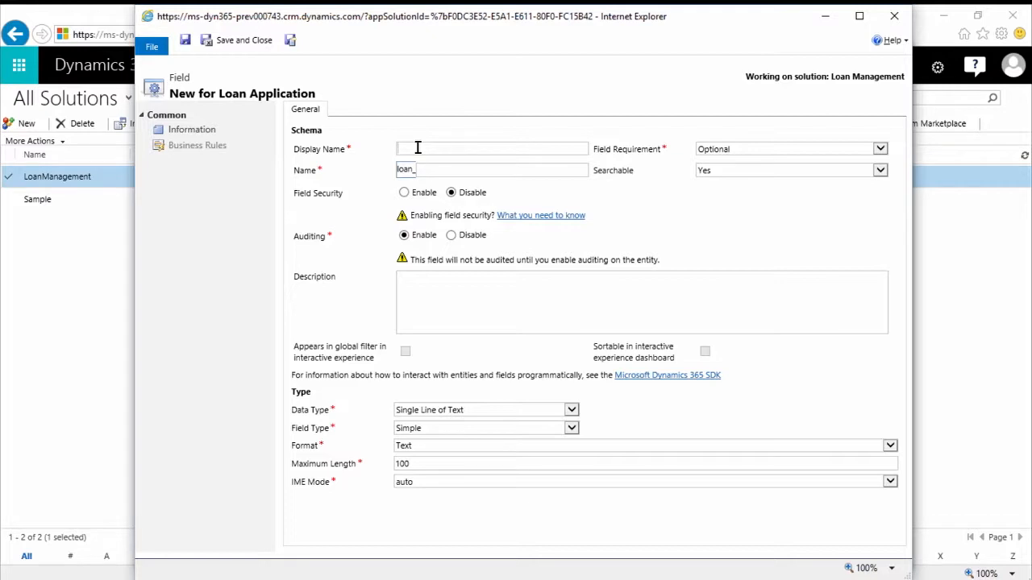
- Give the new Loan Application field the display name Applicant Phone and set its field type to Calculated
{"action": "type", "text": "Applicant Phone"}
{"action": "key", "text": "Tab"}
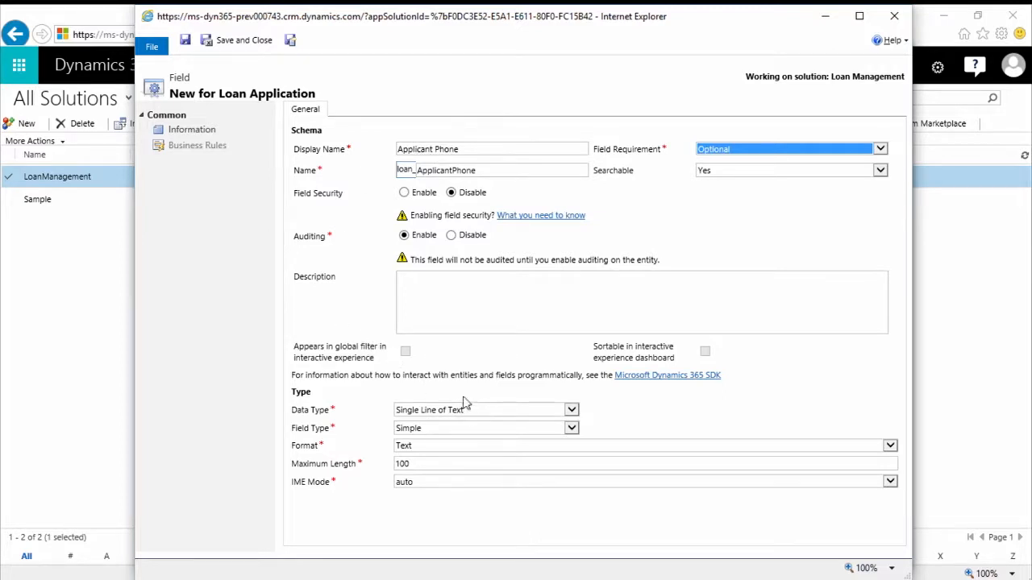
{"action": "left_click", "coordinate": [469, 432]}
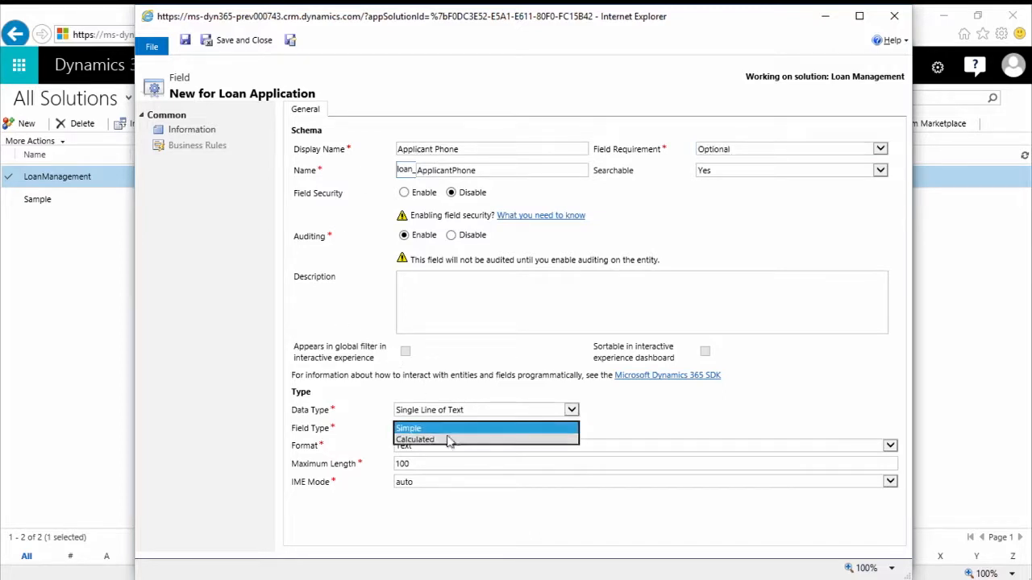
{"action": "left_click", "coordinate": [446, 441]}
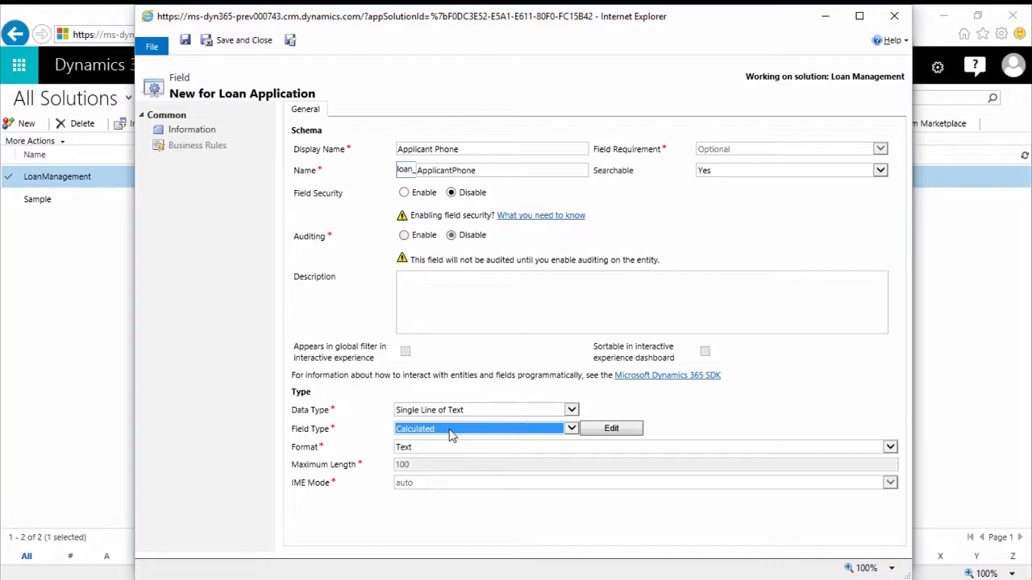
- Open the Applicant Phone calculation and add an action that references the loan_applicants lookup
{"action": "left_click", "coordinate": [614, 430]}
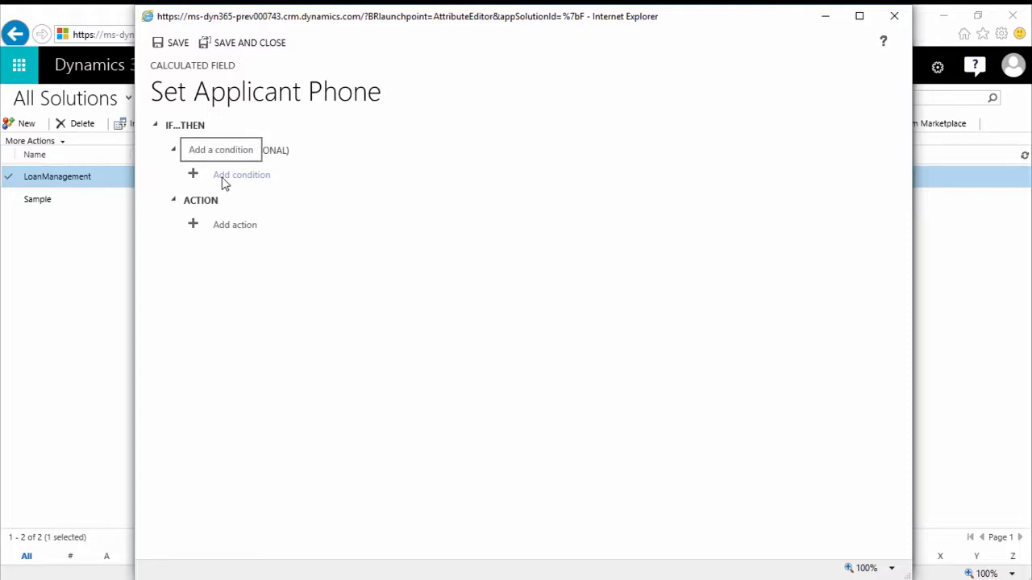
{"action": "left_click", "coordinate": [194, 225]}
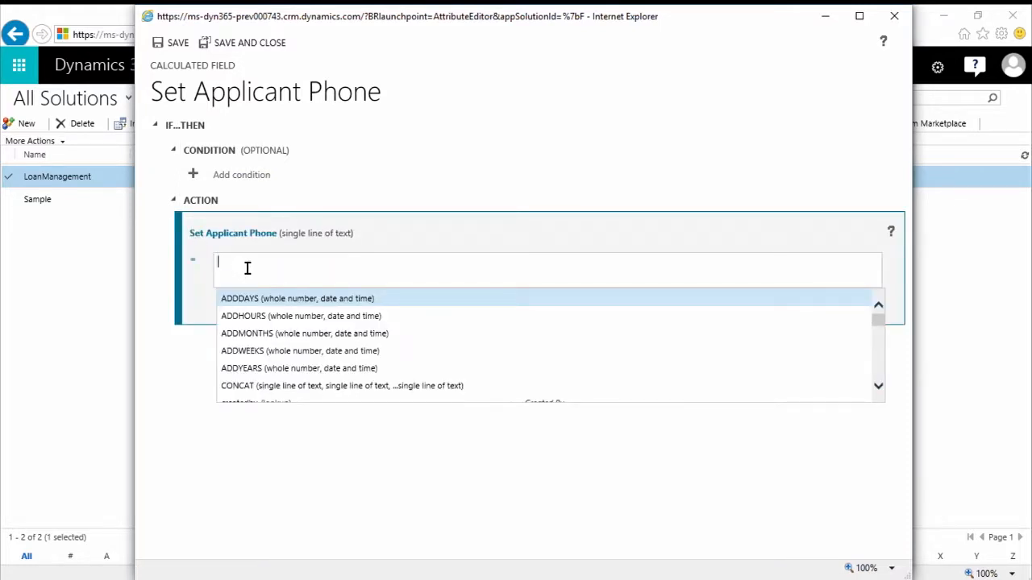
{"action": "type", "text": "loan"}
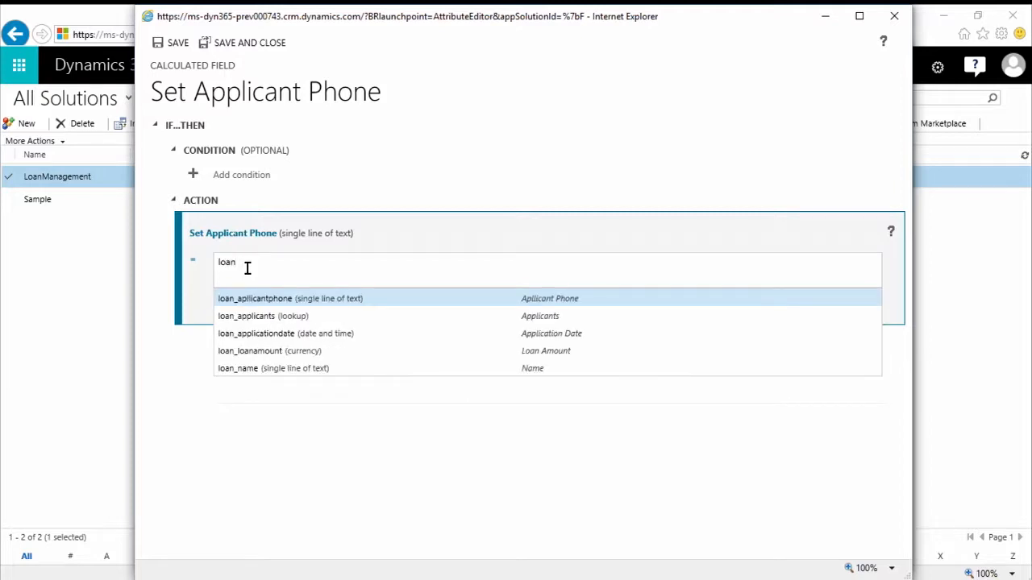
{"action": "left_click", "coordinate": [273, 318]}
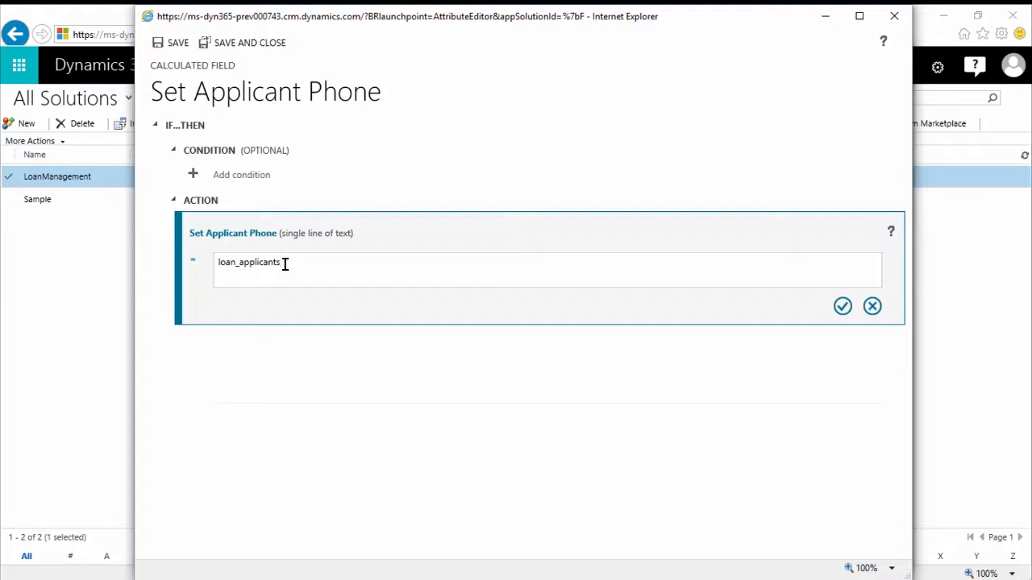
- Complete the action formula as loan_applicants.telephone1, save the calculation and close the Applicant Phone field
{"action": "type", "text": "."}
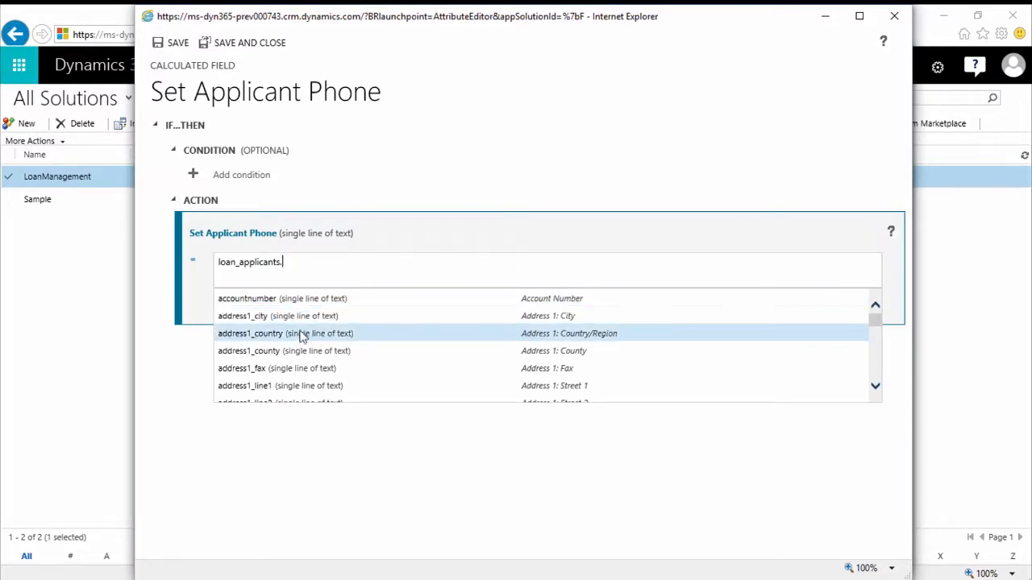
{"action": "scroll", "coordinate": [304, 339], "scroll_direction": "down", "scroll_amount": 1}
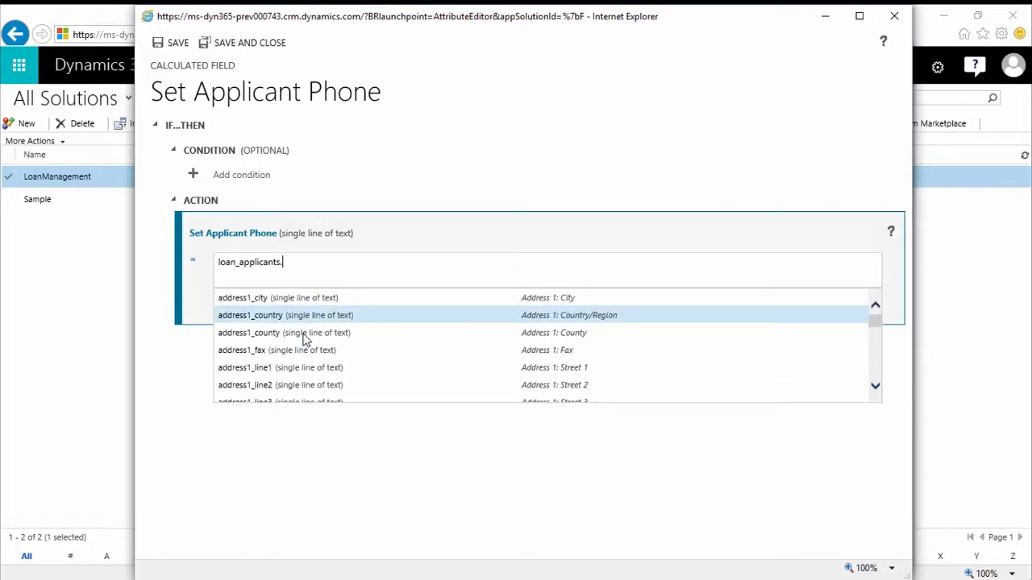
{"action": "scroll", "coordinate": [304, 339], "scroll_direction": "down", "scroll_amount": 5}
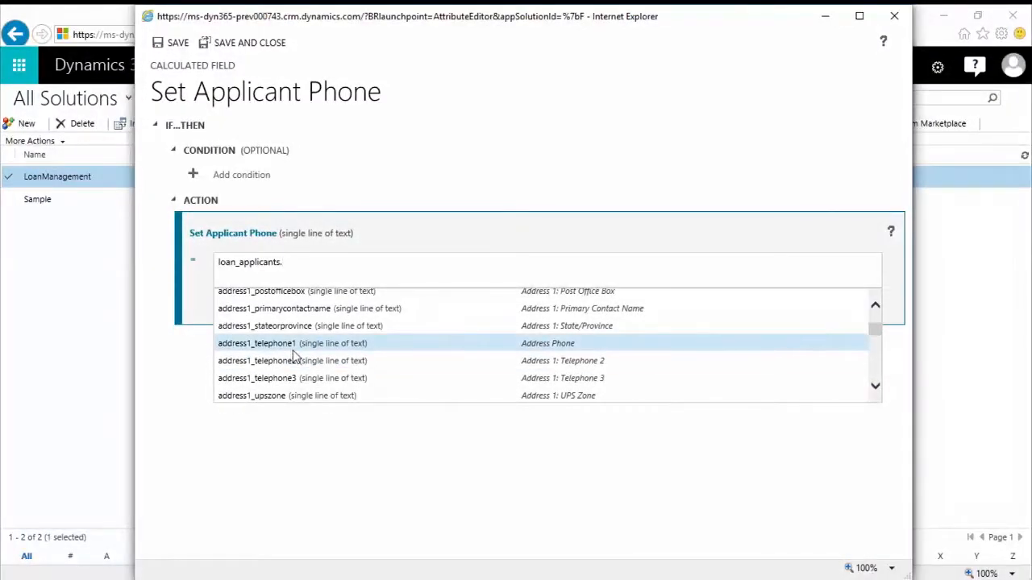
{"action": "scroll", "coordinate": [296, 352], "scroll_direction": "down", "scroll_amount": 7}
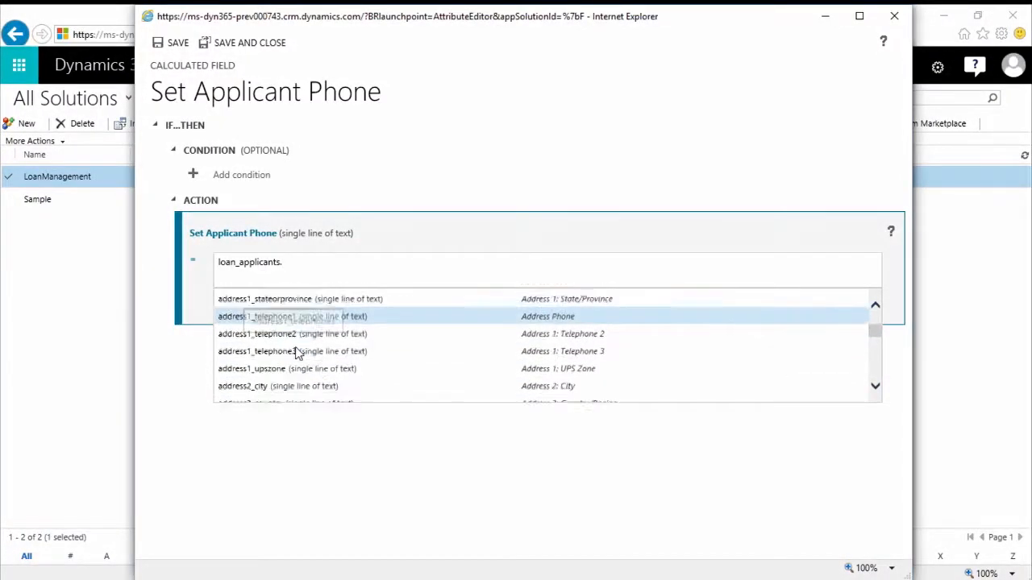
{"action": "scroll", "coordinate": [296, 352], "scroll_direction": "down", "scroll_amount": 10}
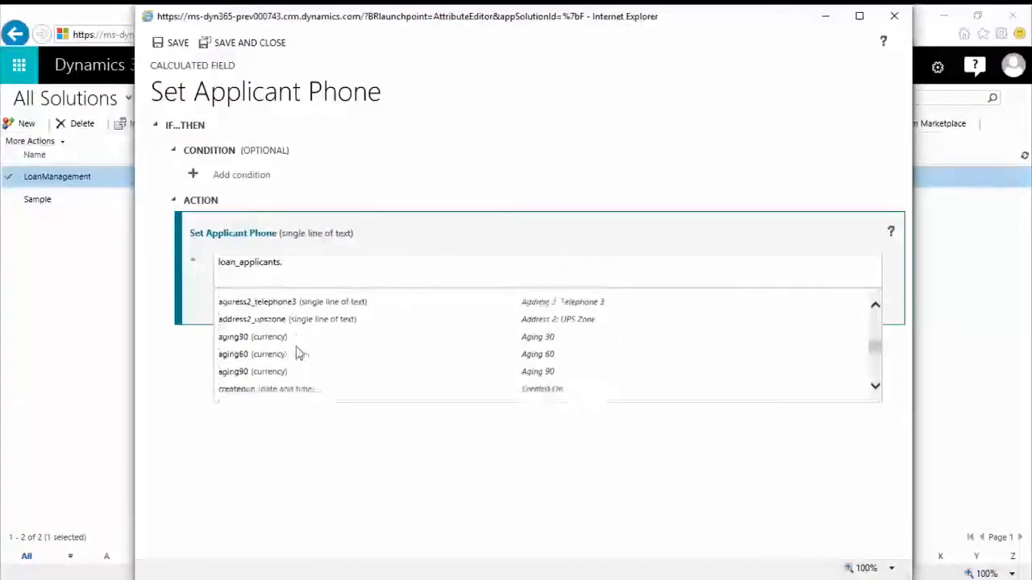
{"action": "scroll", "coordinate": [296, 352], "scroll_direction": "down", "scroll_amount": 7}
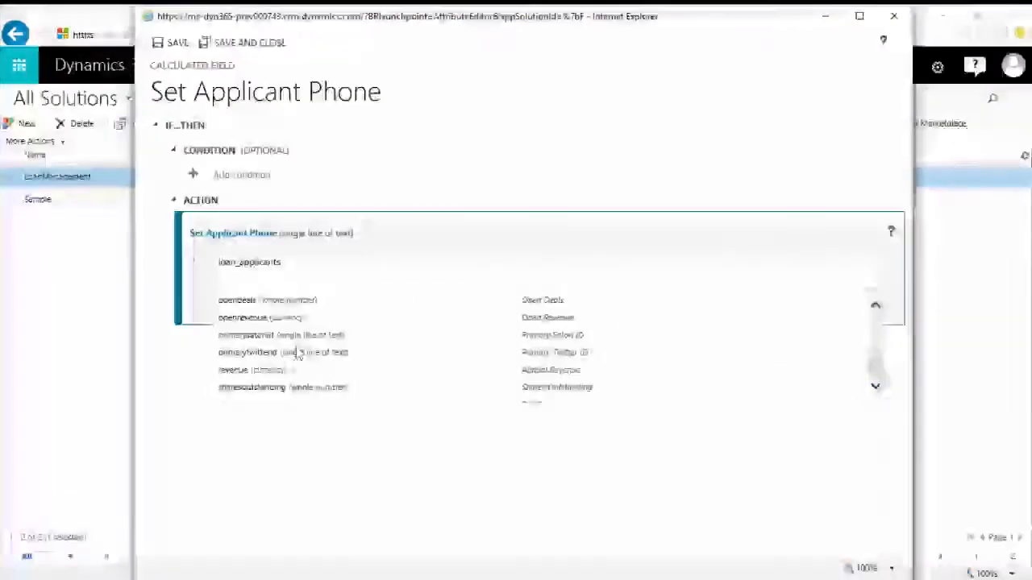
{"action": "scroll", "coordinate": [297, 352], "scroll_direction": "down", "scroll_amount": 4}
{"action": "scroll", "coordinate": [297, 352], "scroll_direction": "down", "scroll_amount": 2}
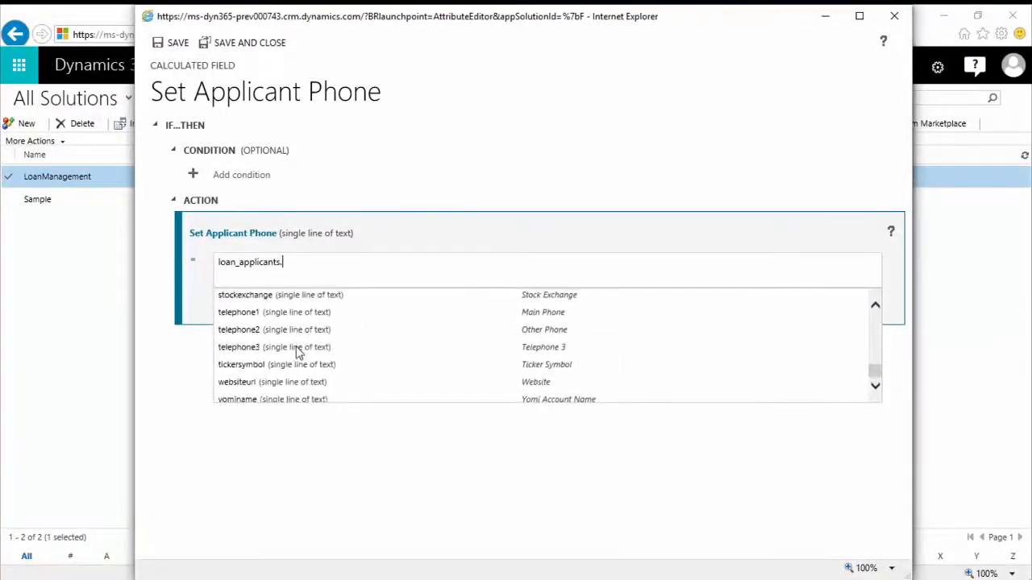
{"action": "scroll", "coordinate": [298, 355], "scroll_direction": "up", "scroll_amount": 2}
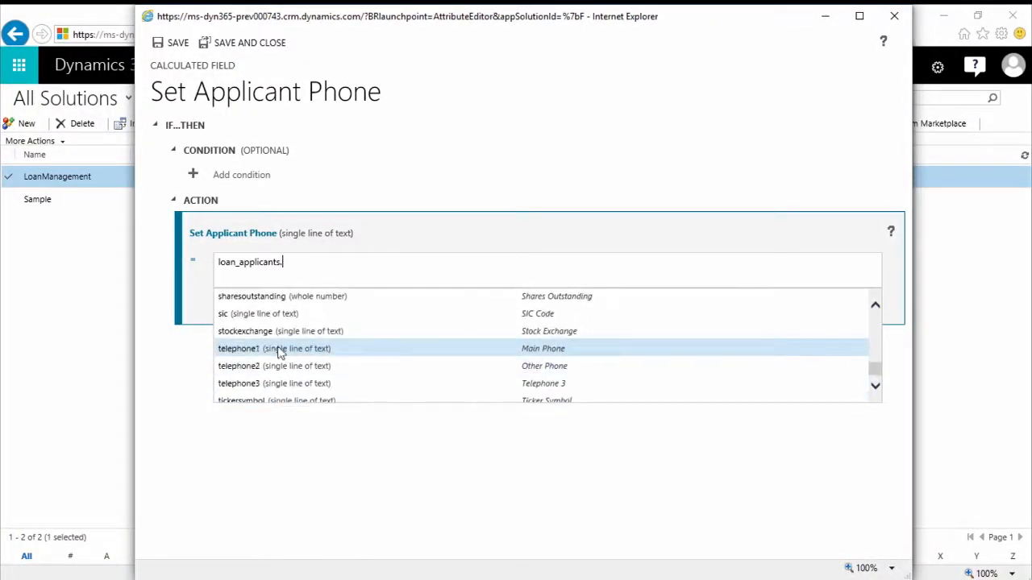
{"action": "left_click", "coordinate": [264, 355]}
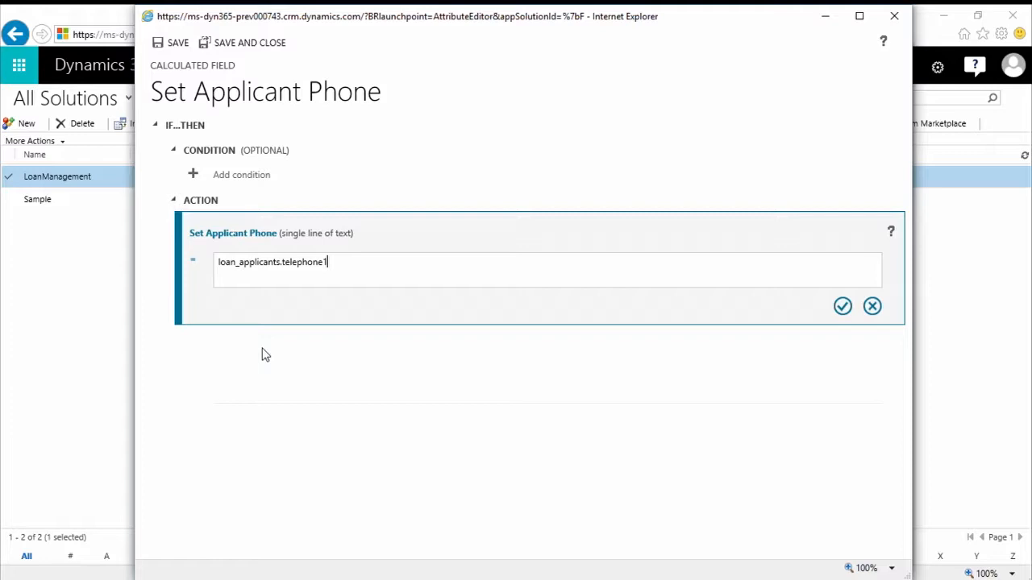
{"action": "left_click", "coordinate": [841, 308]}
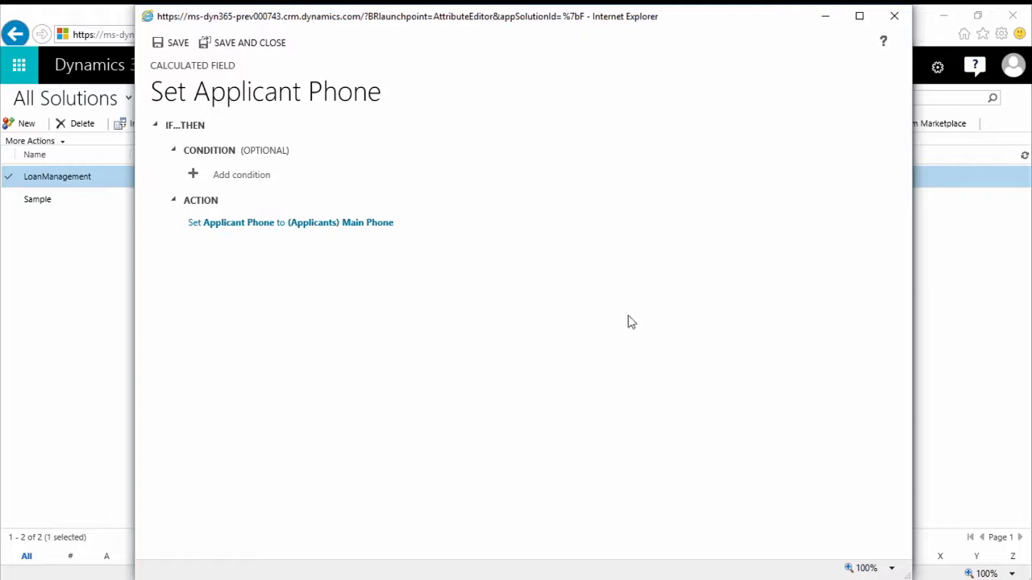
{"action": "left_click", "coordinate": [272, 48]}
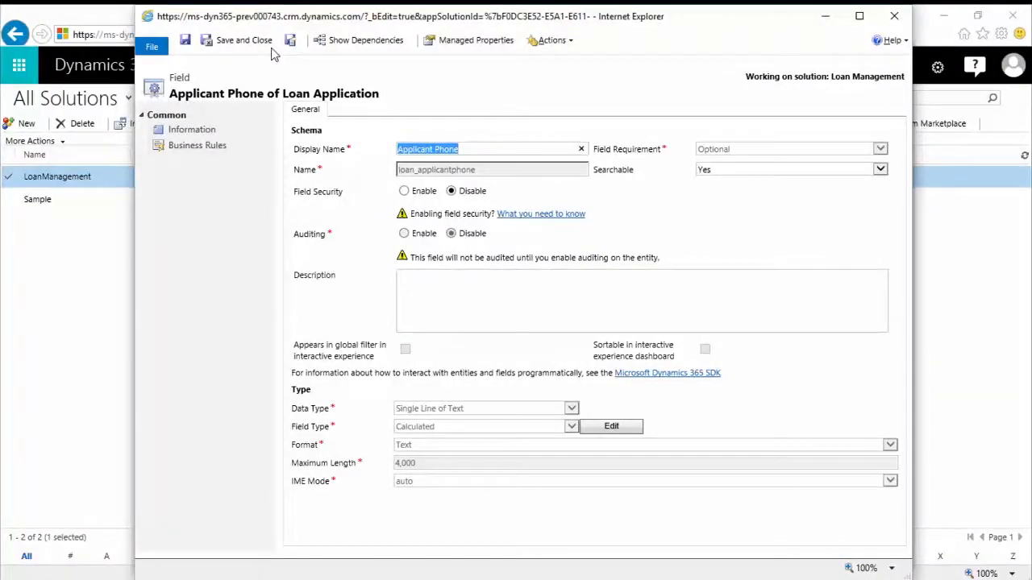
{"action": "left_click", "coordinate": [896, 18]}
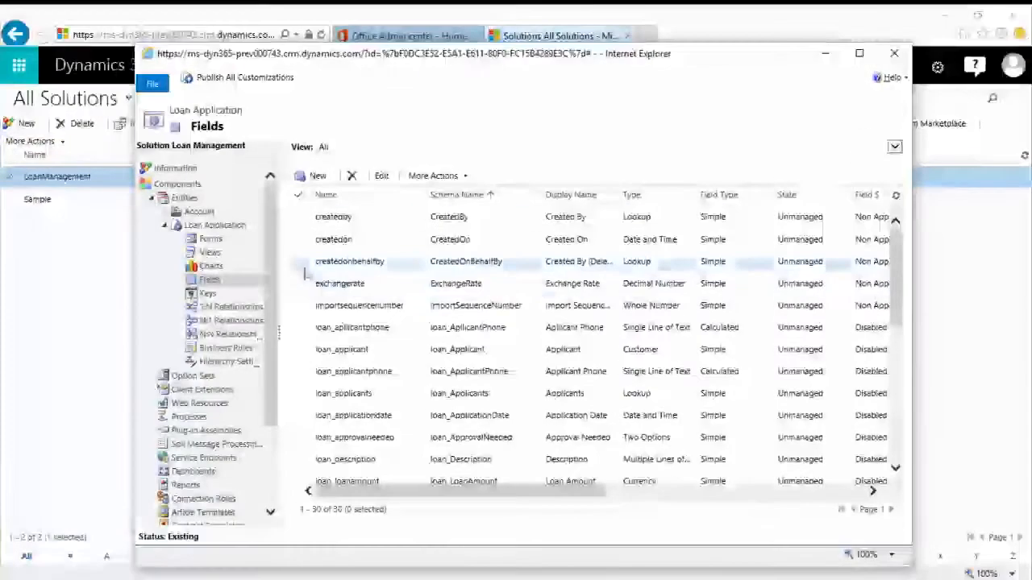
- Collapse the Loan Application entity and open the Fields of the Account entity in the solution
{"action": "left_click", "coordinate": [166, 225]}
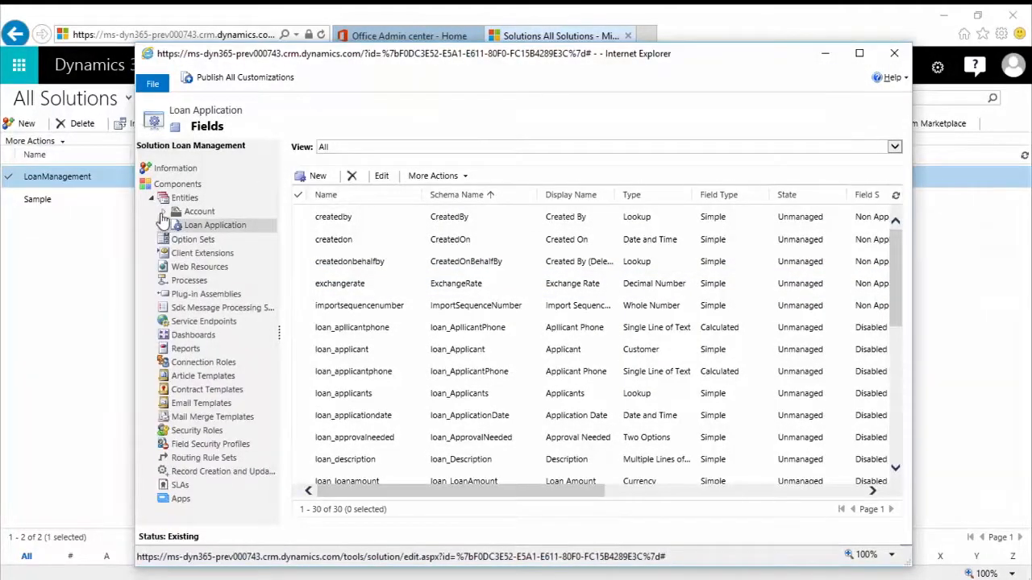
{"action": "left_click", "coordinate": [165, 213]}
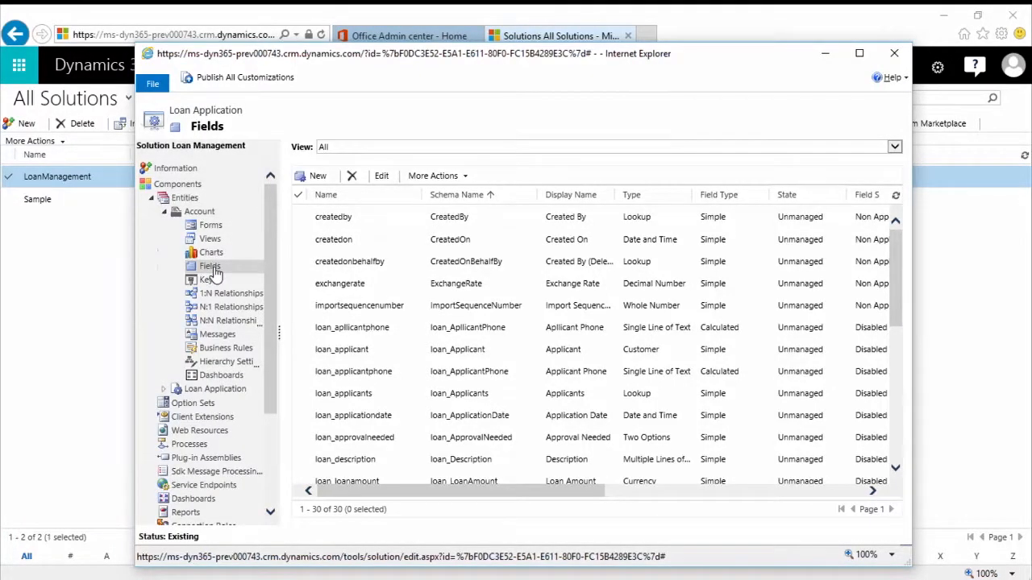
{"action": "left_click", "coordinate": [211, 269]}
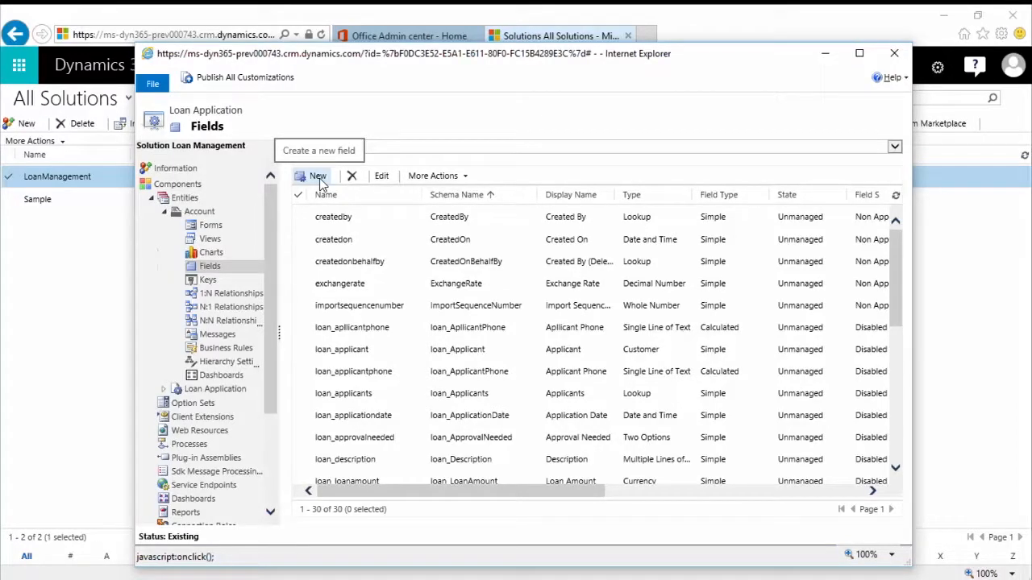
- Create a new field with the display name Total Applications
{"action": "left_click", "coordinate": [320, 178]}
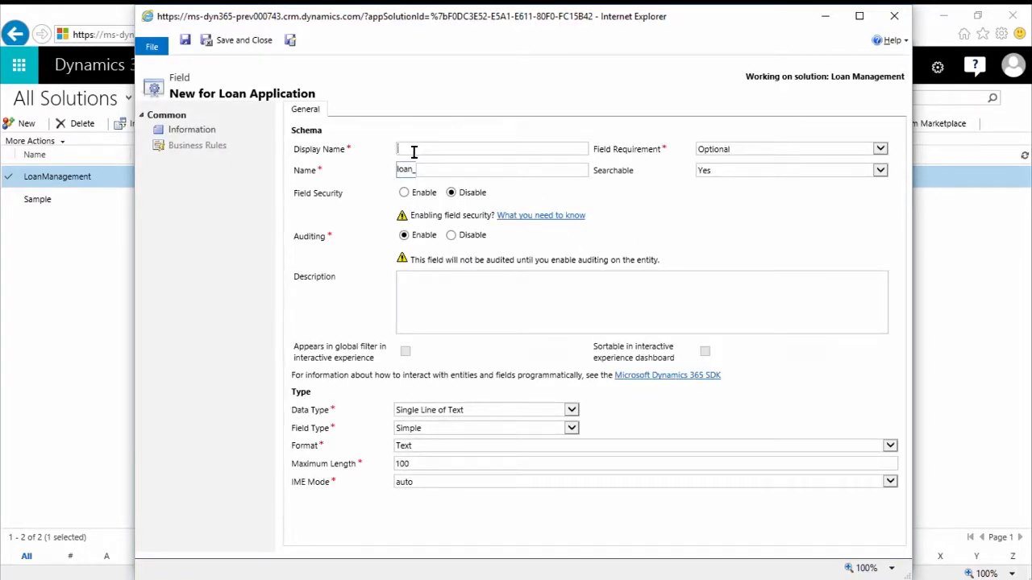
{"action": "type", "text": "Total Applications"}
{"action": "key", "text": "Tab"}
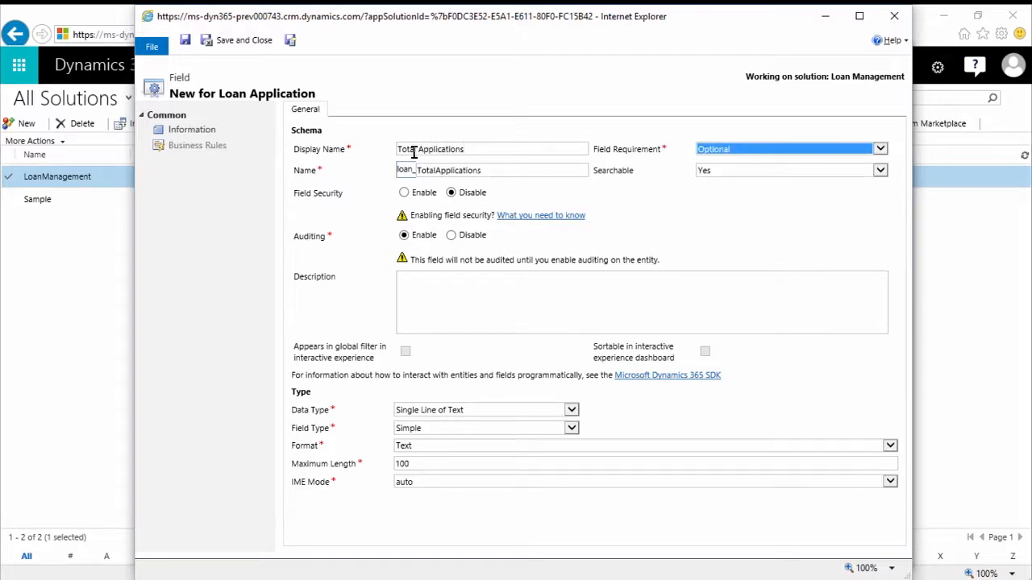
- Set the Total Applications field's data type to Whole Number and its field type to Rollup
{"action": "left_click", "coordinate": [477, 409]}
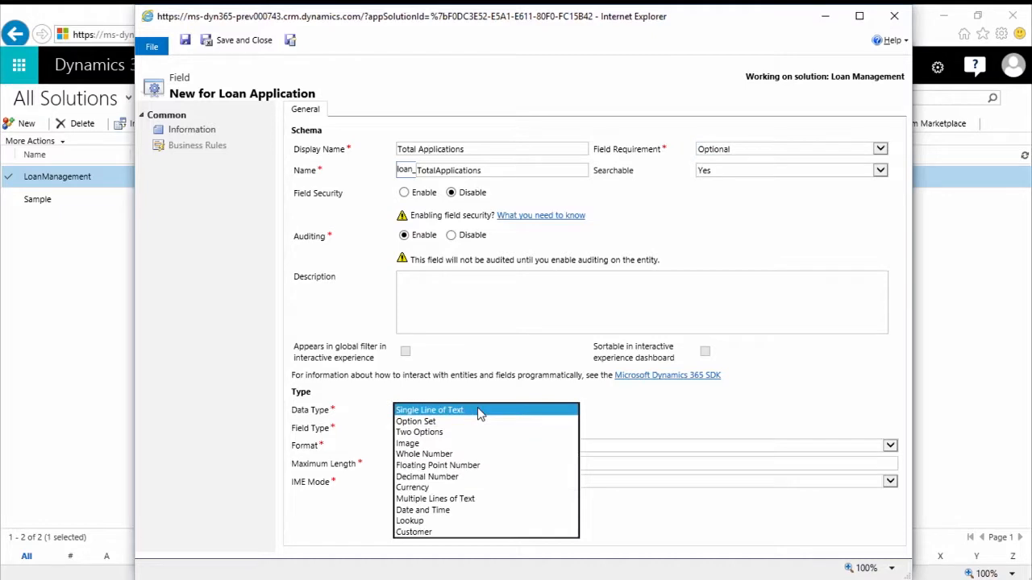
{"action": "left_click", "coordinate": [451, 455]}
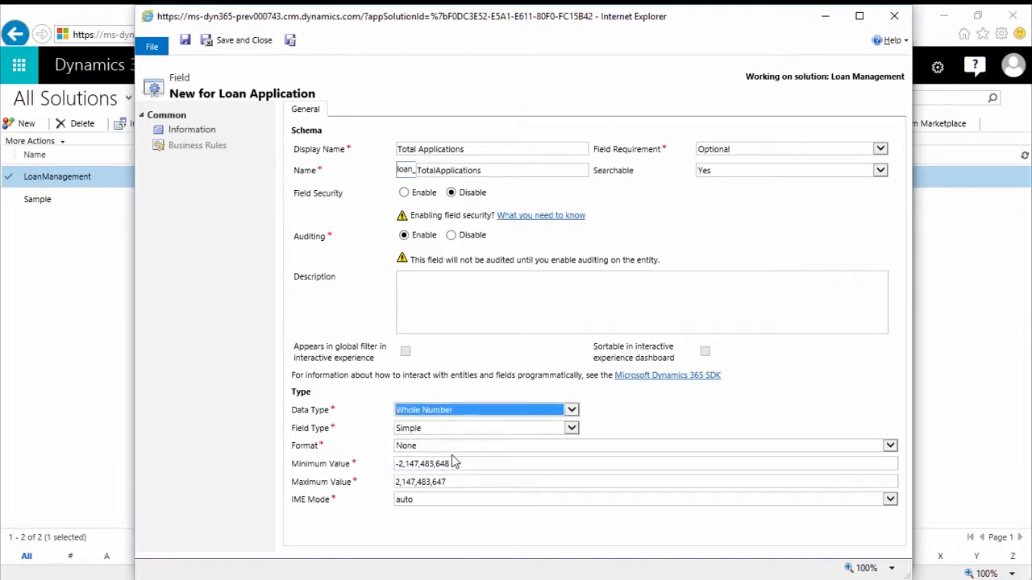
{"action": "left_click", "coordinate": [442, 430]}
{"action": "left_click", "coordinate": [441, 430]}
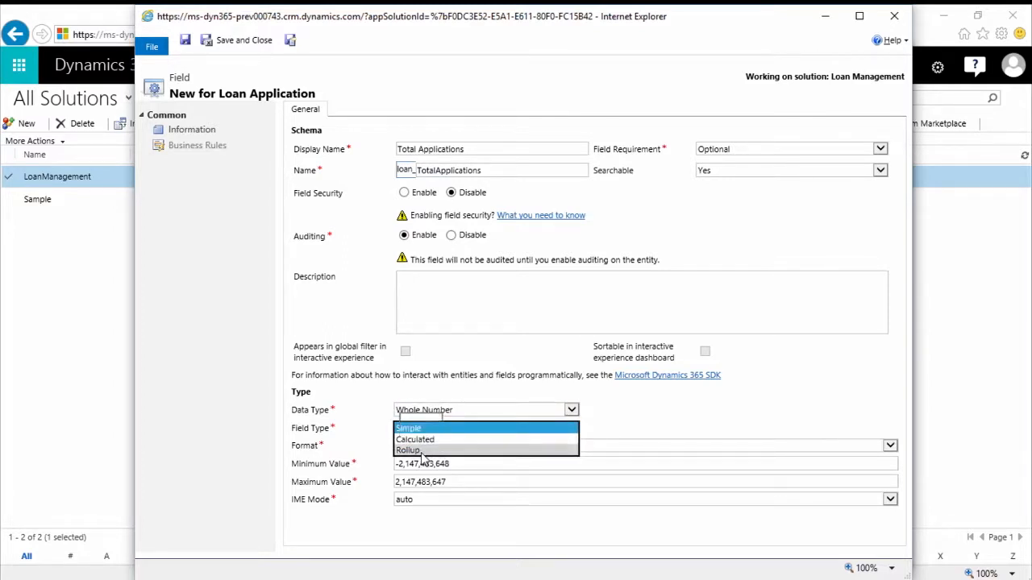
{"action": "left_click", "coordinate": [420, 451]}
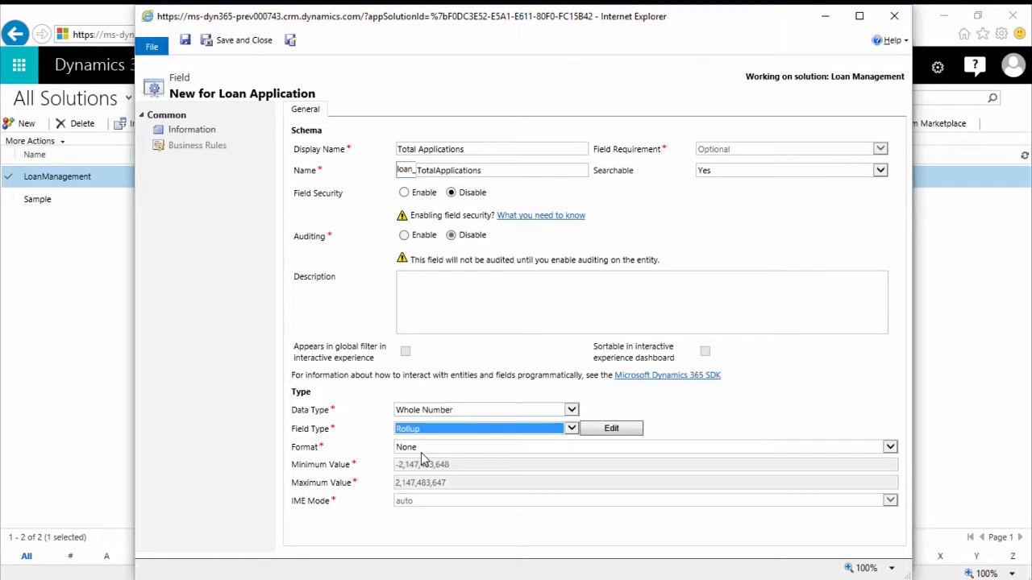
- Open the Total Applications rollup definition and add Activities (Regarding) as the related entity
{"action": "left_click", "coordinate": [614, 433]}
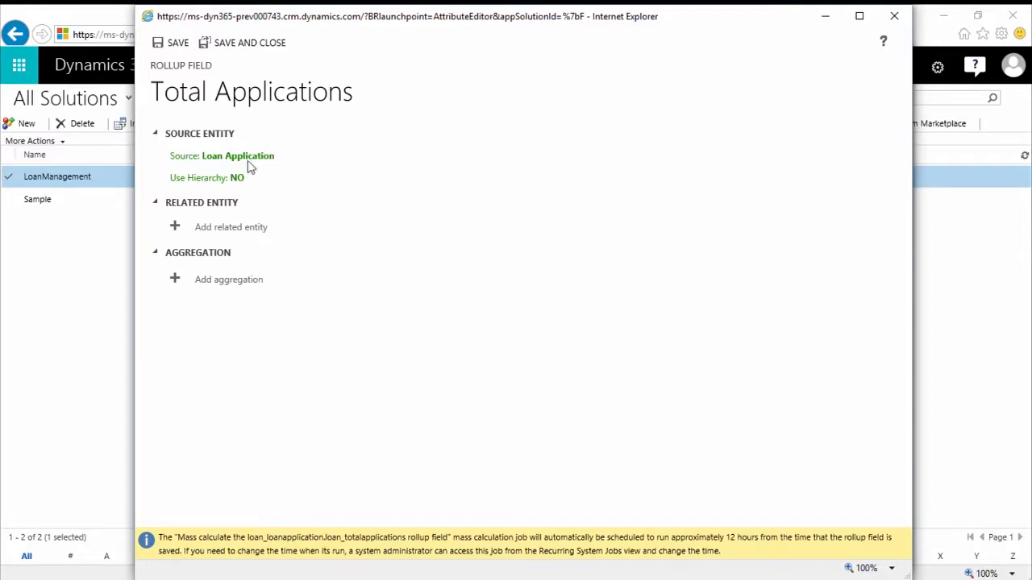
{"action": "left_click", "coordinate": [176, 229]}
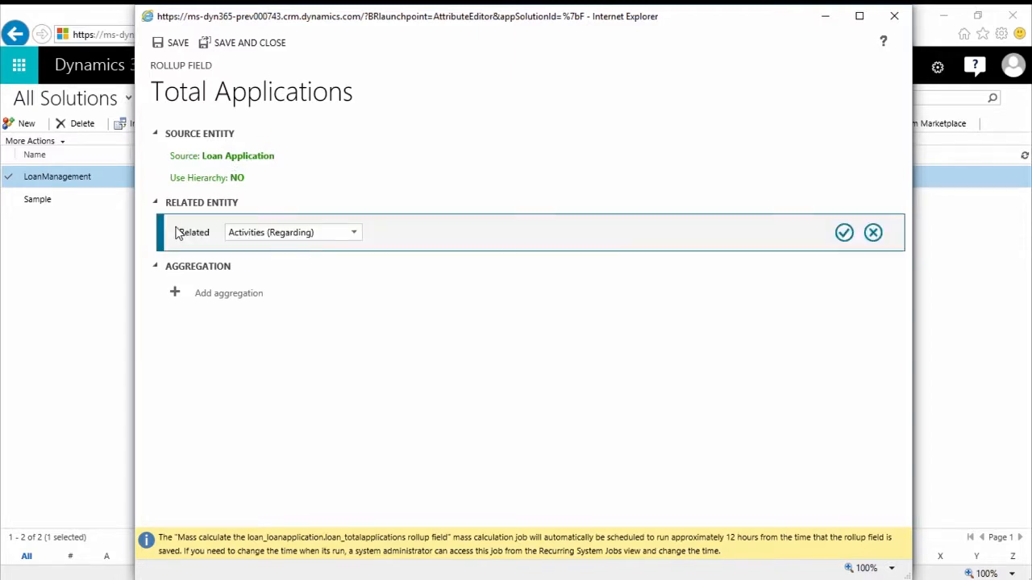
{"action": "left_click", "coordinate": [353, 236]}
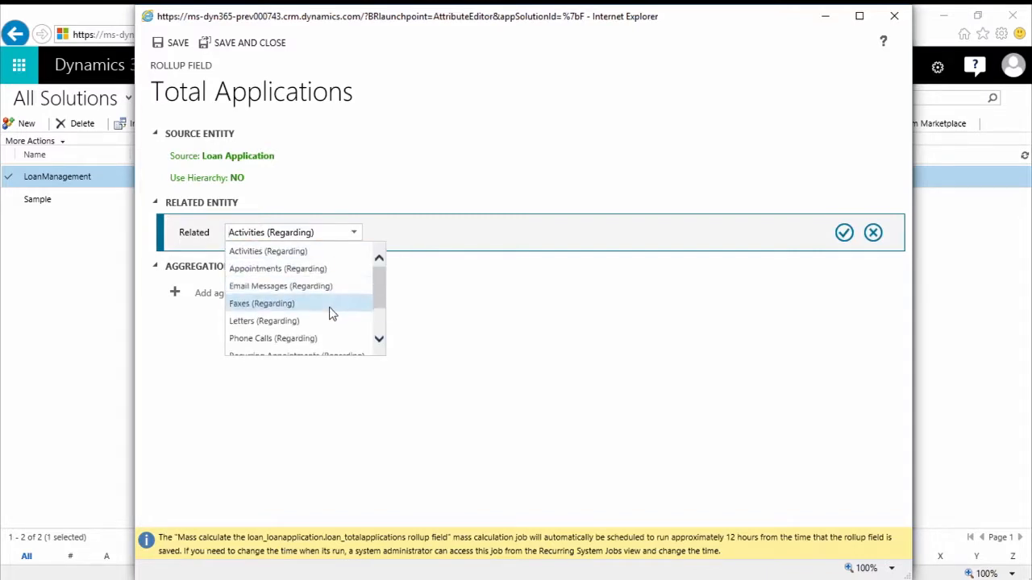
{"action": "scroll", "coordinate": [330, 309], "scroll_direction": "down", "scroll_amount": 1}
{"action": "scroll", "coordinate": [330, 305], "scroll_direction": "down", "scroll_amount": 1}
{"action": "scroll", "coordinate": [326, 297], "scroll_direction": "up", "scroll_amount": 2}
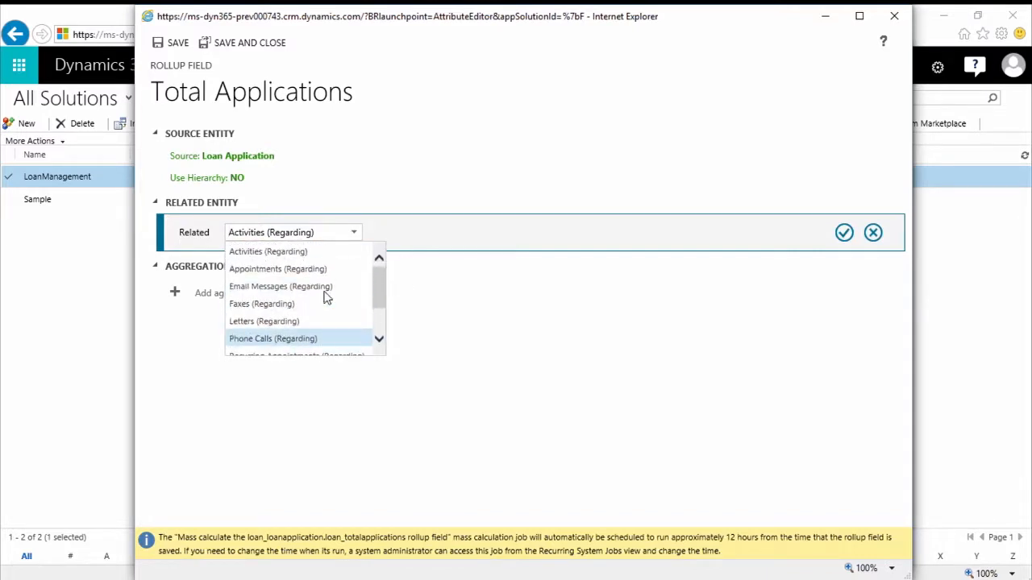
{"action": "scroll", "coordinate": [328, 296], "scroll_direction": "down", "scroll_amount": 2}
{"action": "scroll", "coordinate": [328, 295], "scroll_direction": "up", "scroll_amount": 2}
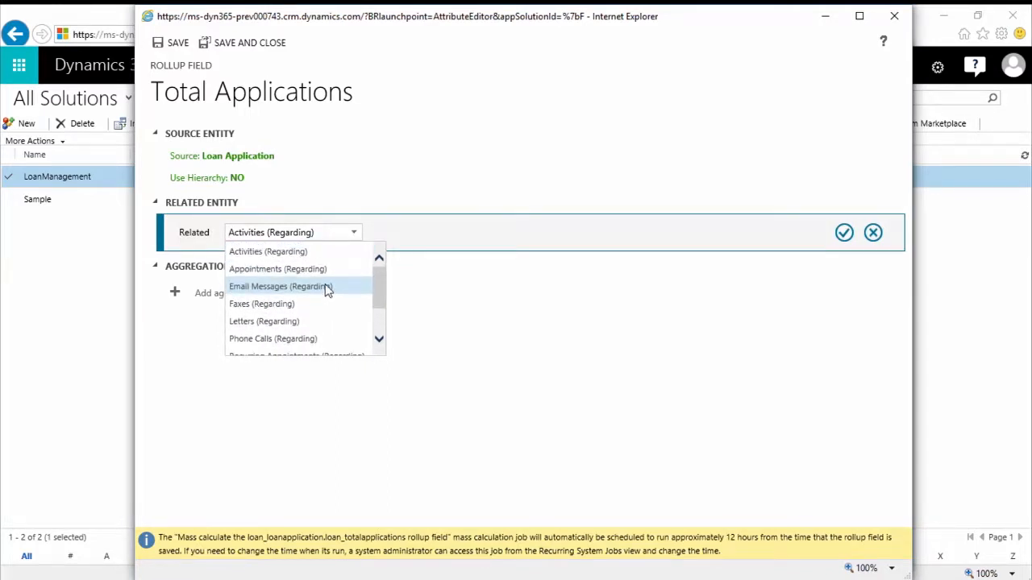
{"action": "left_click", "coordinate": [323, 253]}
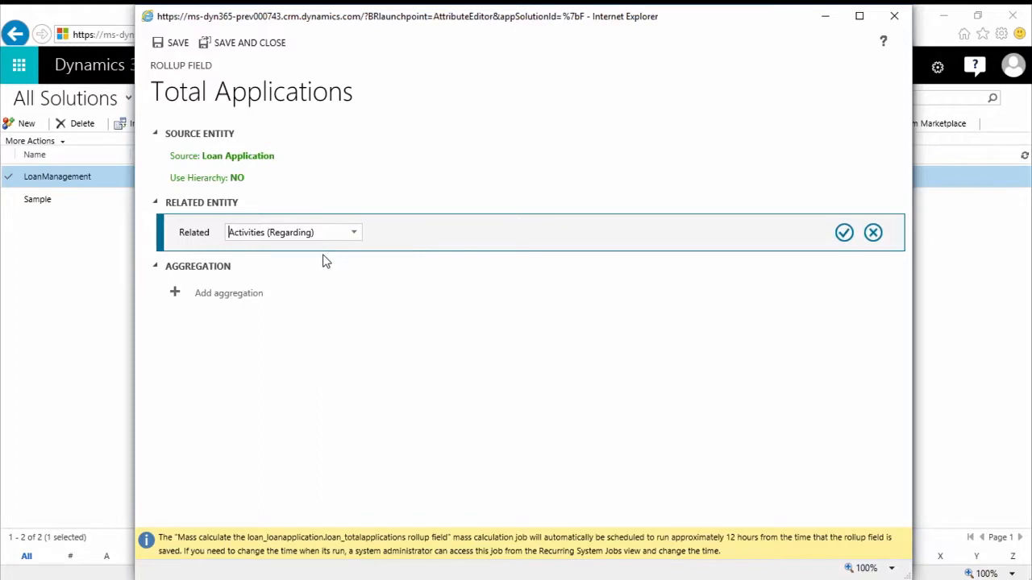
{"action": "left_click", "coordinate": [843, 233]}
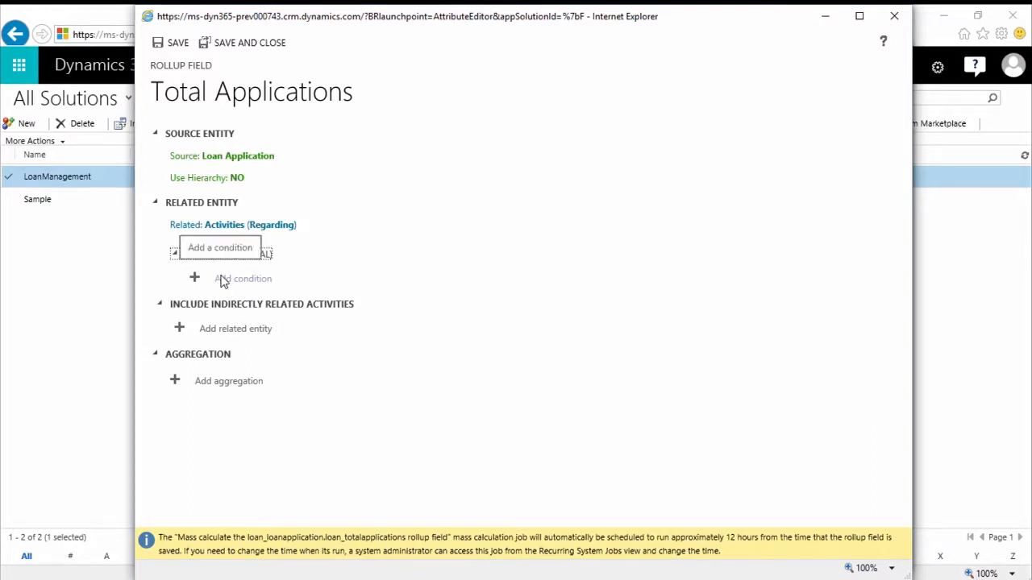
- Set the Total Applications rollup aggregation to COUNT of Activity, and close the rollup definition and the field
{"action": "left_click", "coordinate": [175, 380]}
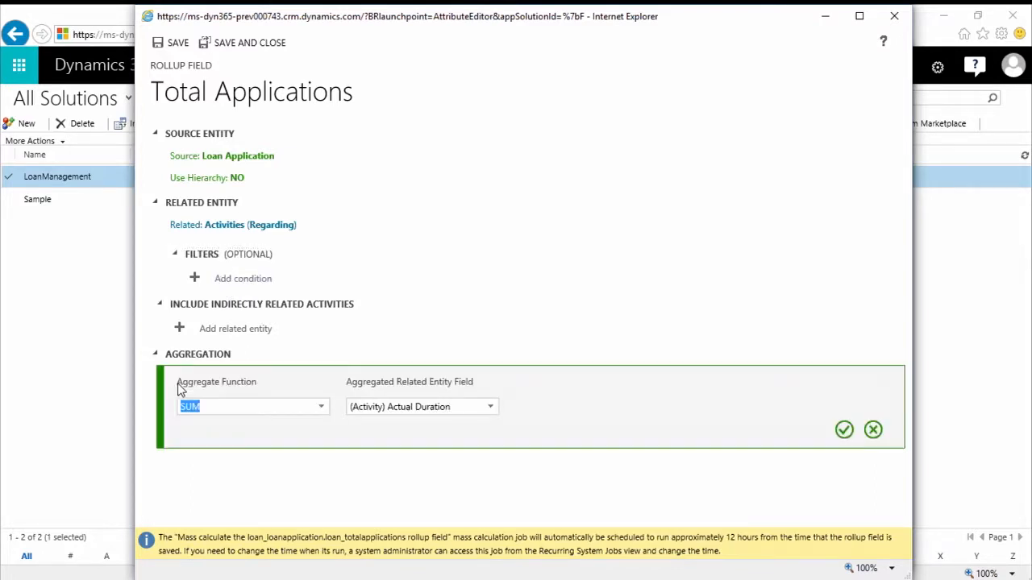
{"action": "left_click", "coordinate": [325, 413]}
{"action": "left_click", "coordinate": [269, 478]}
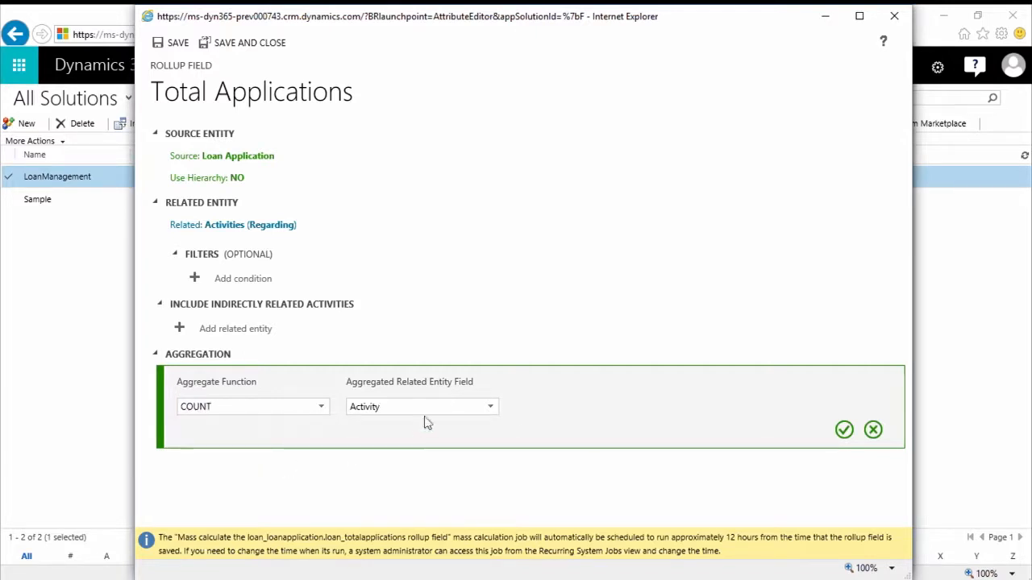
{"action": "left_click", "coordinate": [843, 430]}
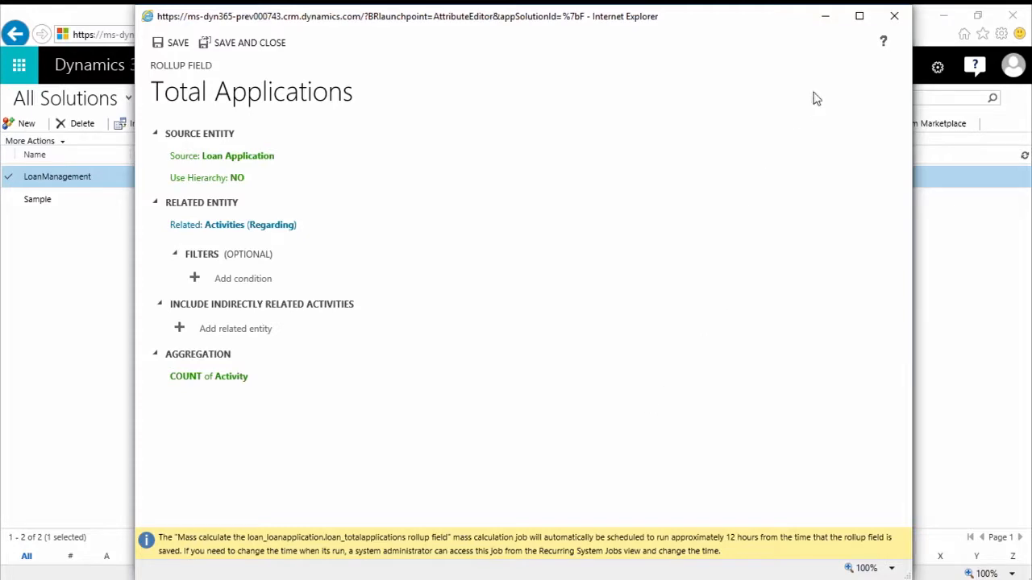
{"action": "left_click", "coordinate": [894, 16]}
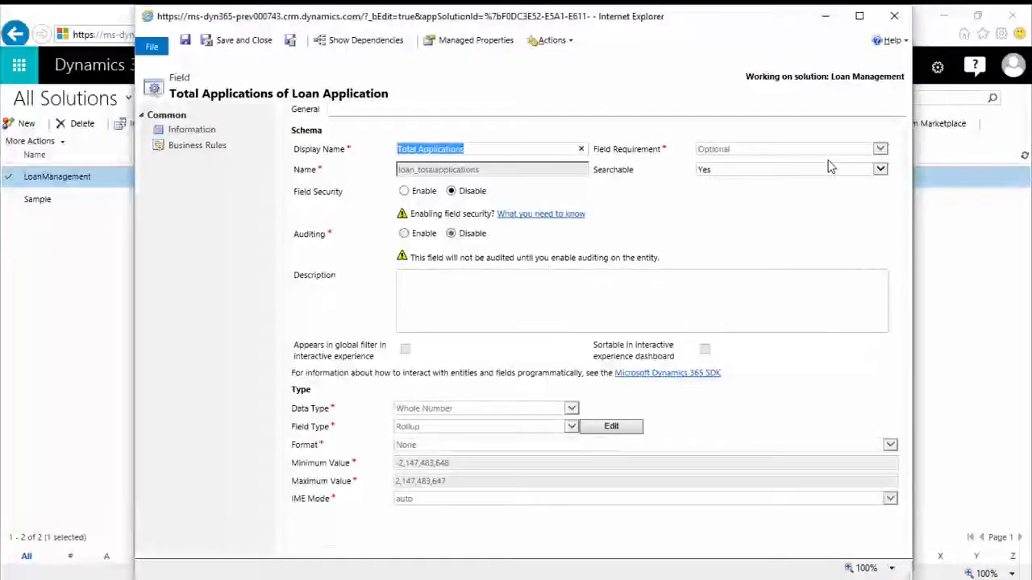
{"action": "left_click", "coordinate": [893, 16]}
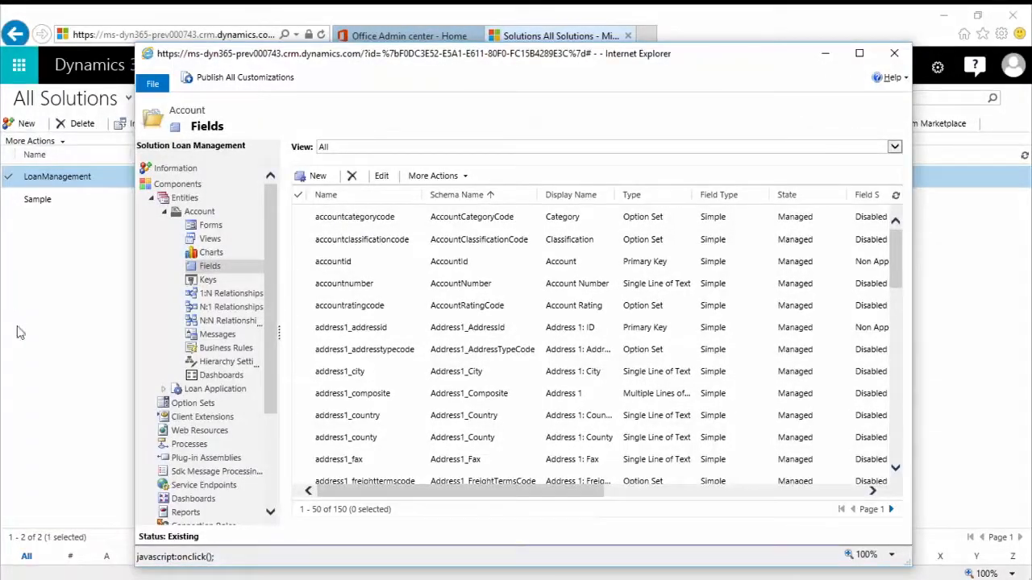
- Expand the Loan Application entity in the solution and open its Fields
{"action": "left_click", "coordinate": [180, 392]}
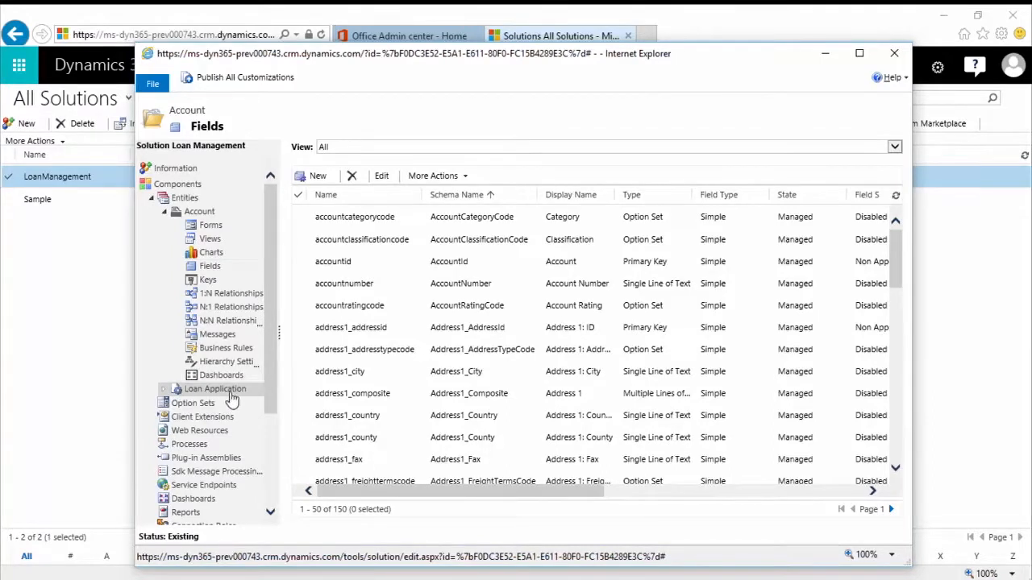
{"action": "left_click", "coordinate": [164, 391]}
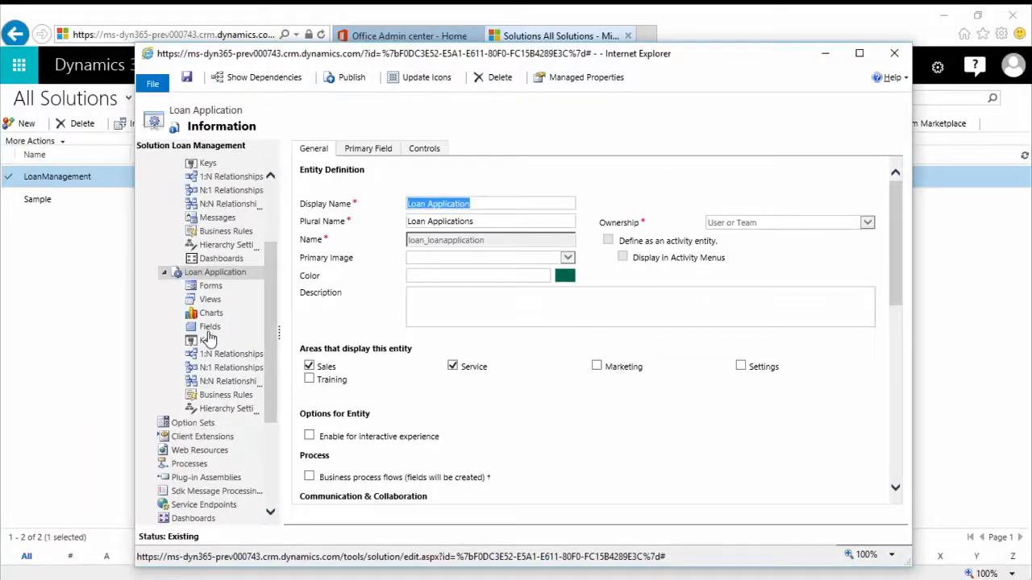
{"action": "left_click", "coordinate": [207, 330]}
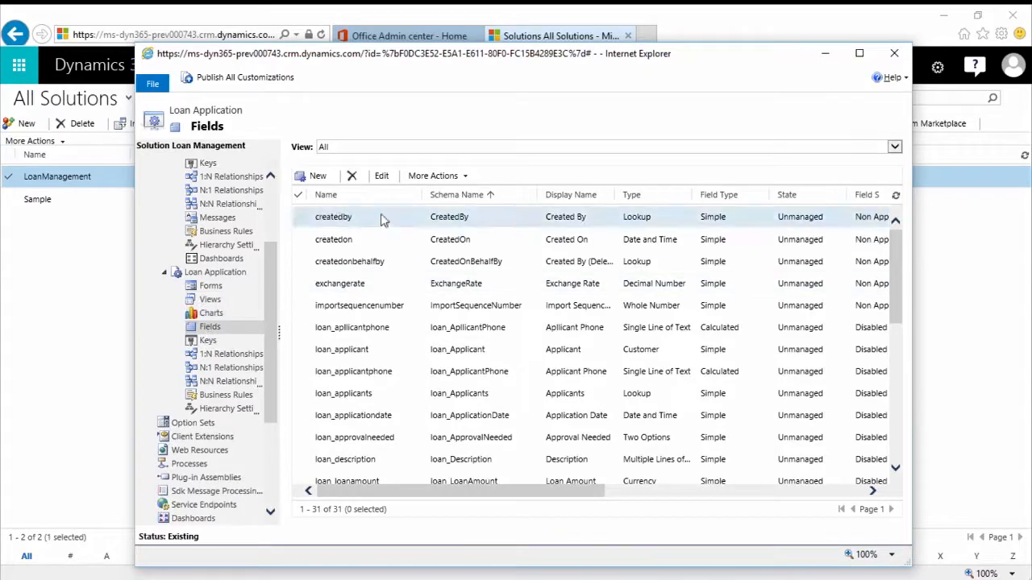
- Create a new Loan Application field with the display name Loan Type
{"action": "left_click", "coordinate": [316, 177]}
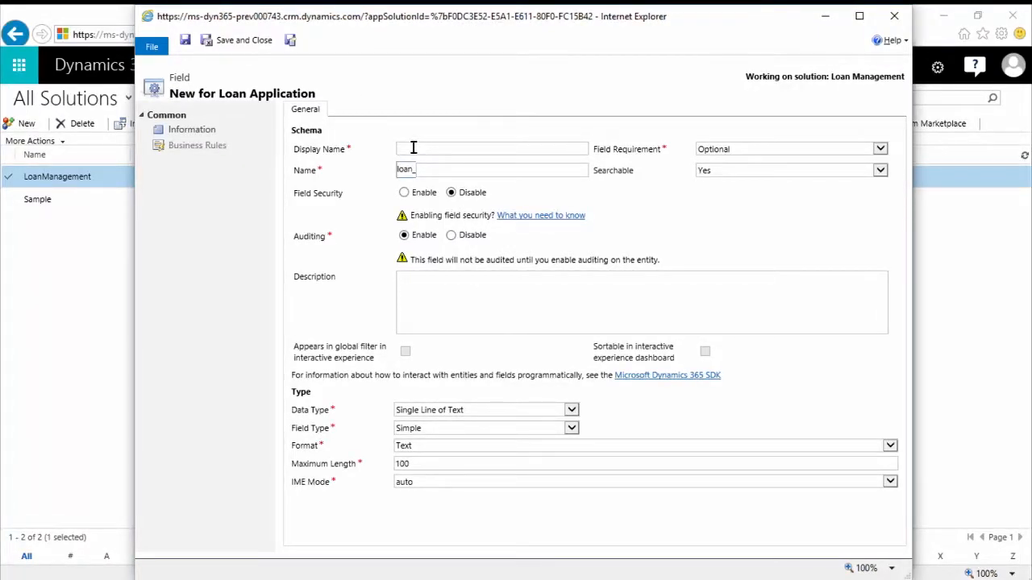
{"action": "type", "text": "Loan Type"}
{"action": "key", "text": "Tab"}
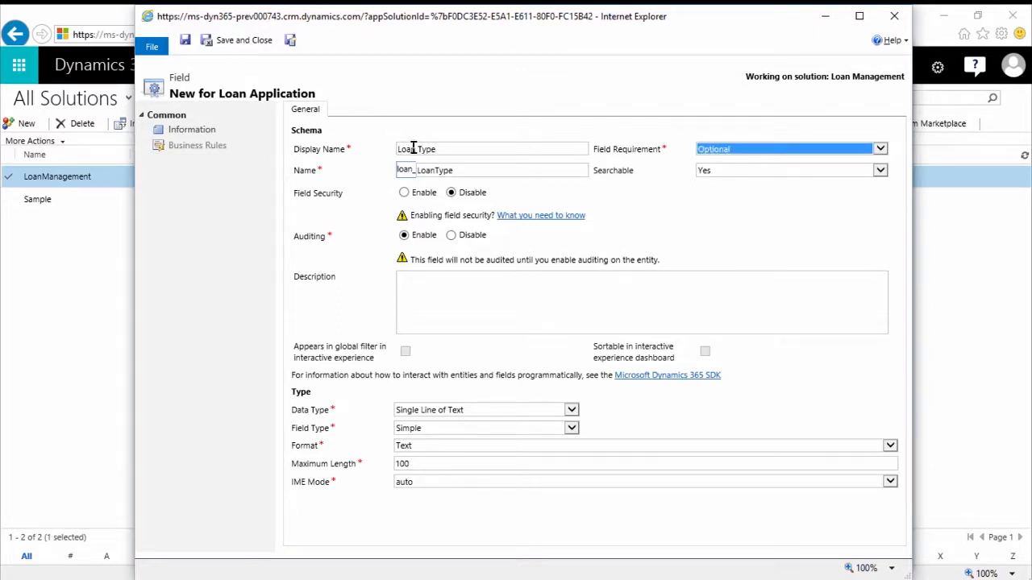
- Set the Loan Type field's data type to Option Set and choose Yes for using an existing option set
{"action": "left_click", "coordinate": [484, 412]}
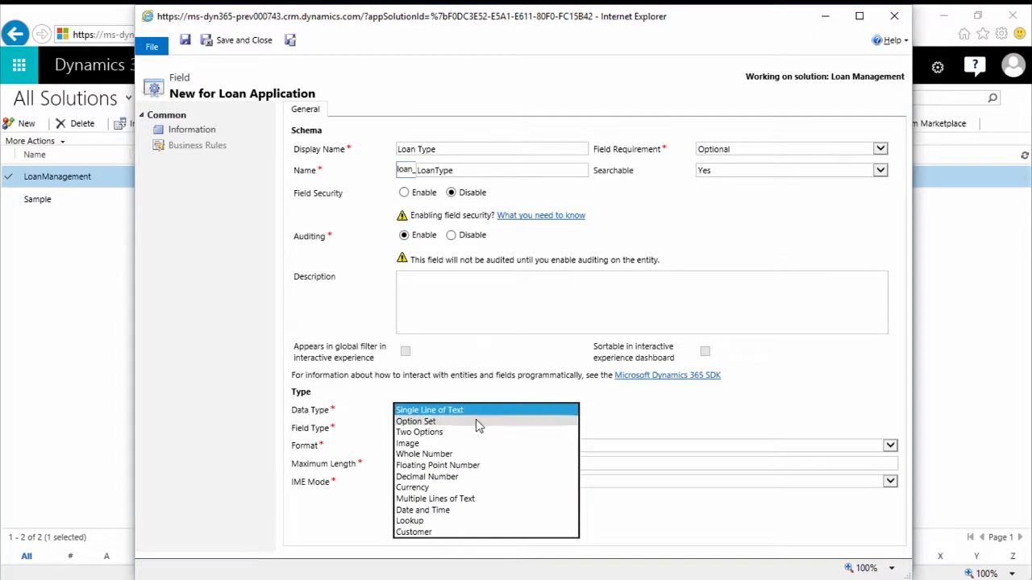
{"action": "left_click", "coordinate": [478, 422]}
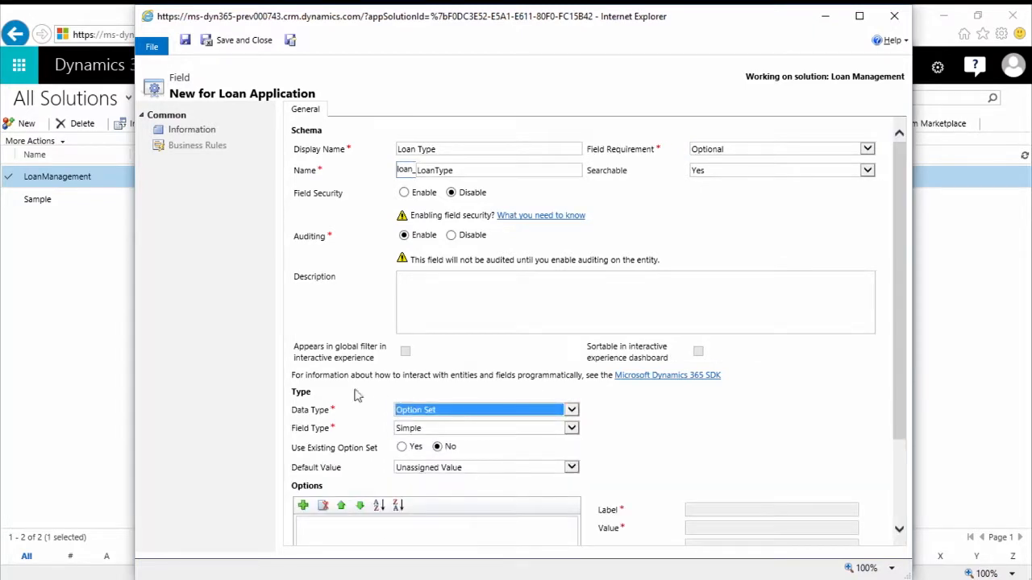
{"action": "scroll", "coordinate": [371, 385], "scroll_direction": "down", "scroll_amount": 3}
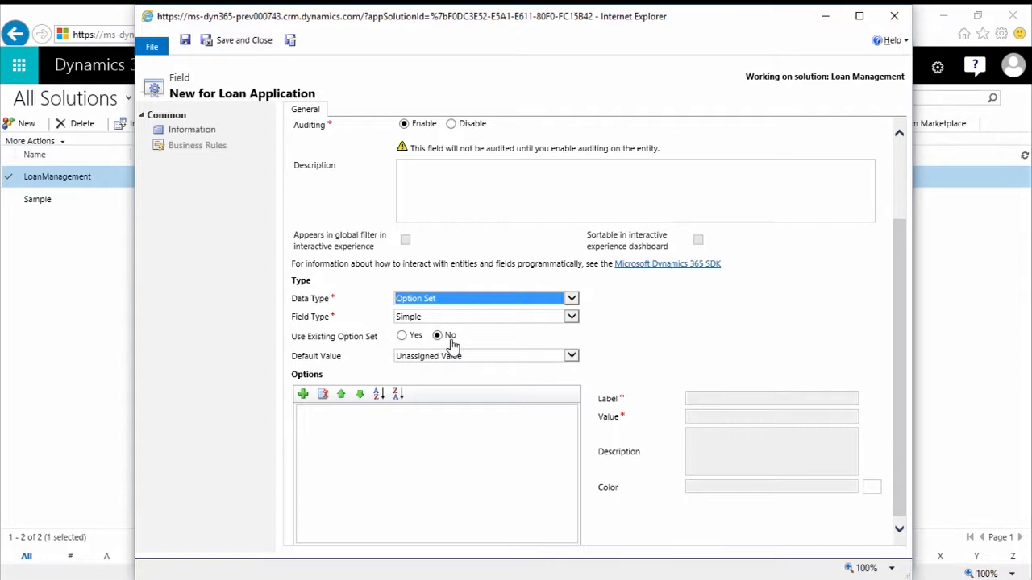
{"action": "left_click", "coordinate": [402, 337]}
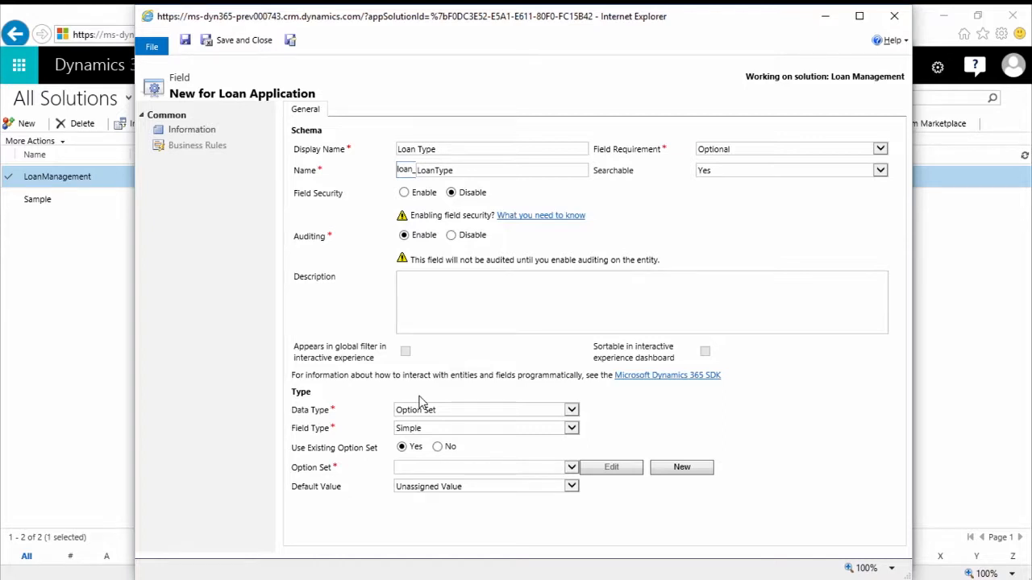
{"action": "left_click", "coordinate": [572, 468]}
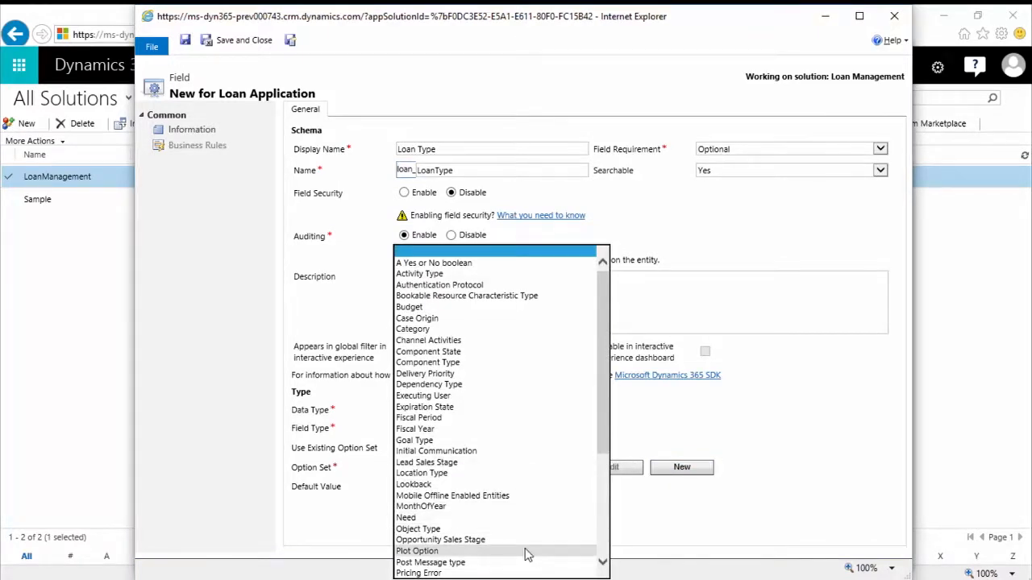
{"action": "left_click", "coordinate": [642, 513]}
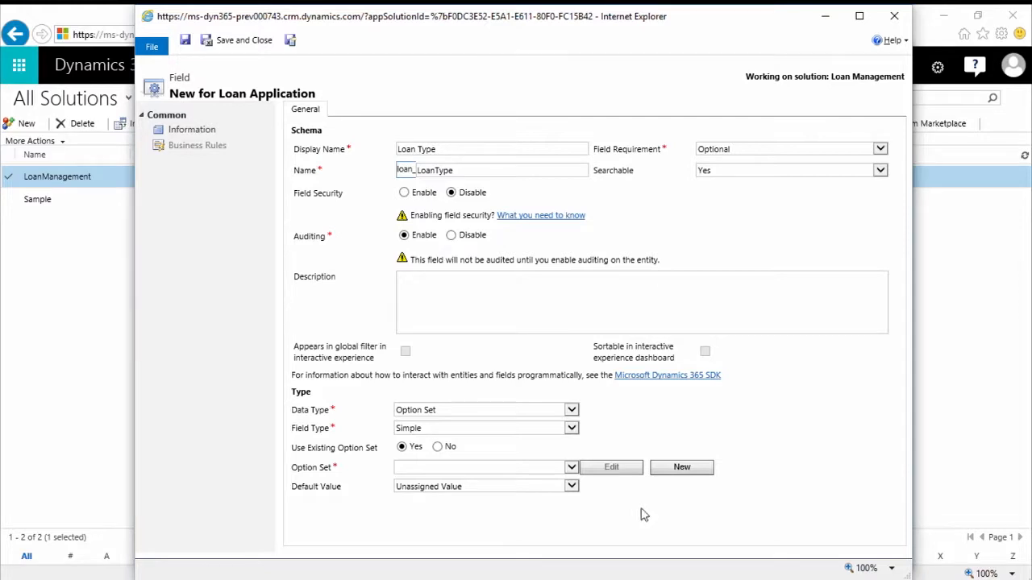
- Create a new global option set for the field with the display name Loan Type
{"action": "left_click", "coordinate": [682, 468]}
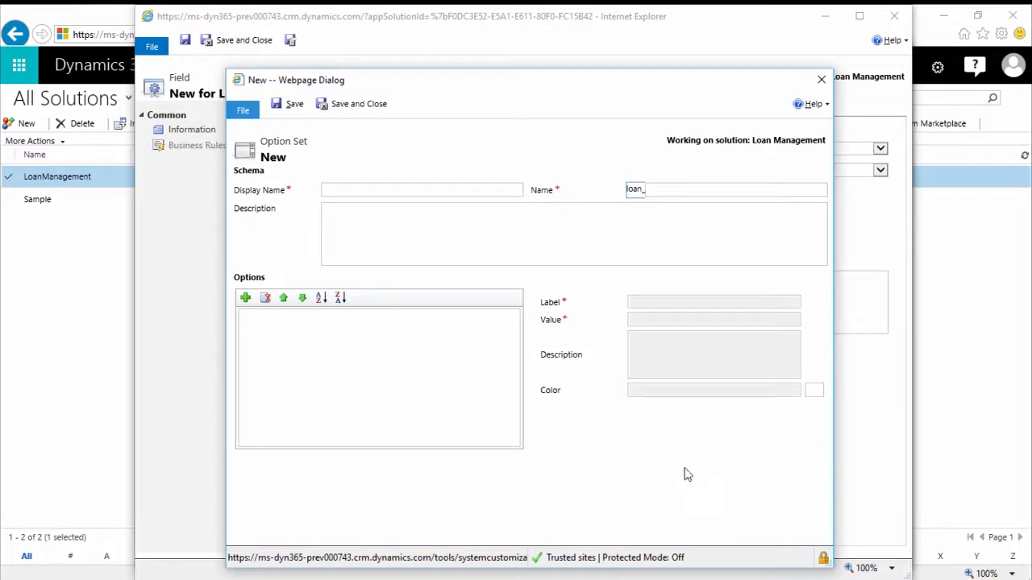
{"action": "left_click", "coordinate": [338, 191]}
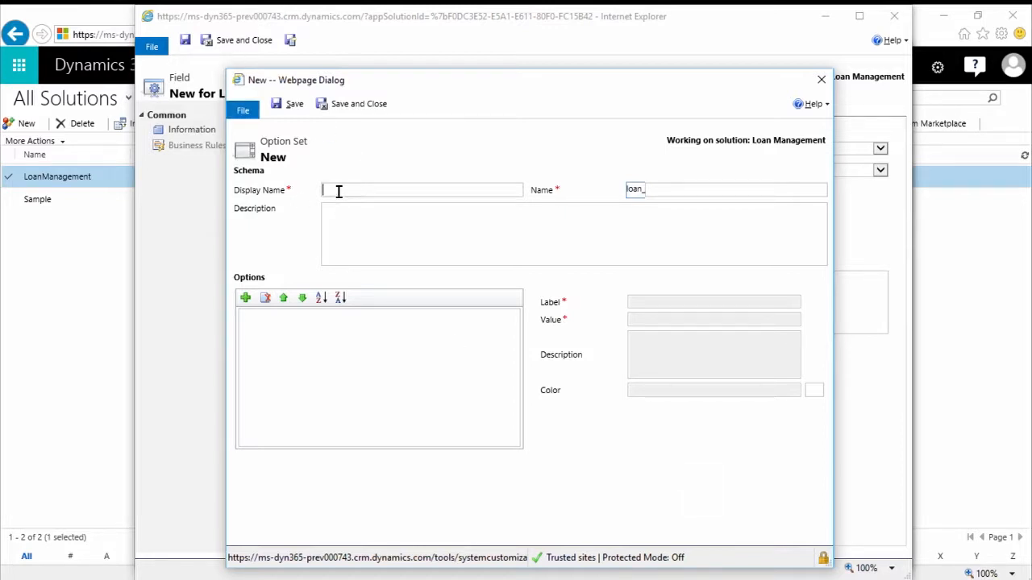
{"action": "type", "text": "Loan Type"}
{"action": "key", "text": "Tab"}
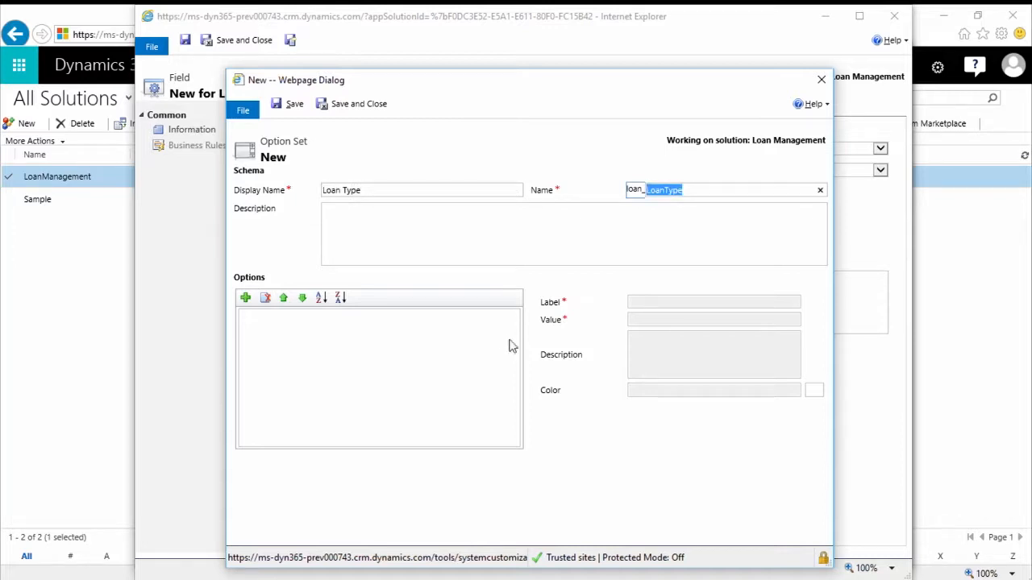
- Add the options Home and Auto to the Loan Type option set
{"action": "left_click", "coordinate": [246, 299]}
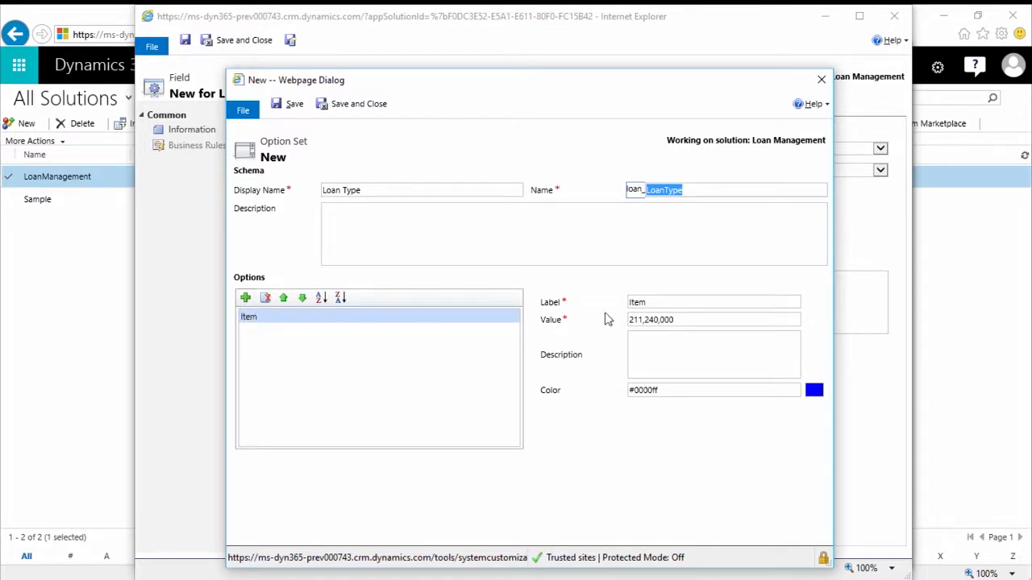
{"action": "left_click", "coordinate": [662, 303]}
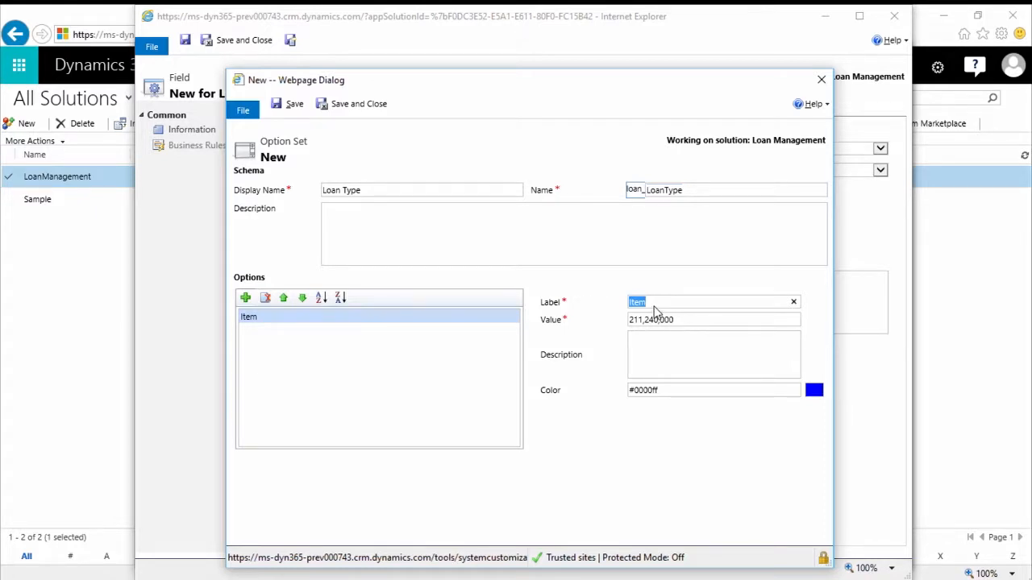
{"action": "type", "text": "Home"}
{"action": "key", "text": "Tab"}
{"action": "key", "text": "Tab"}
{"action": "left_click", "coordinate": [246, 298]}
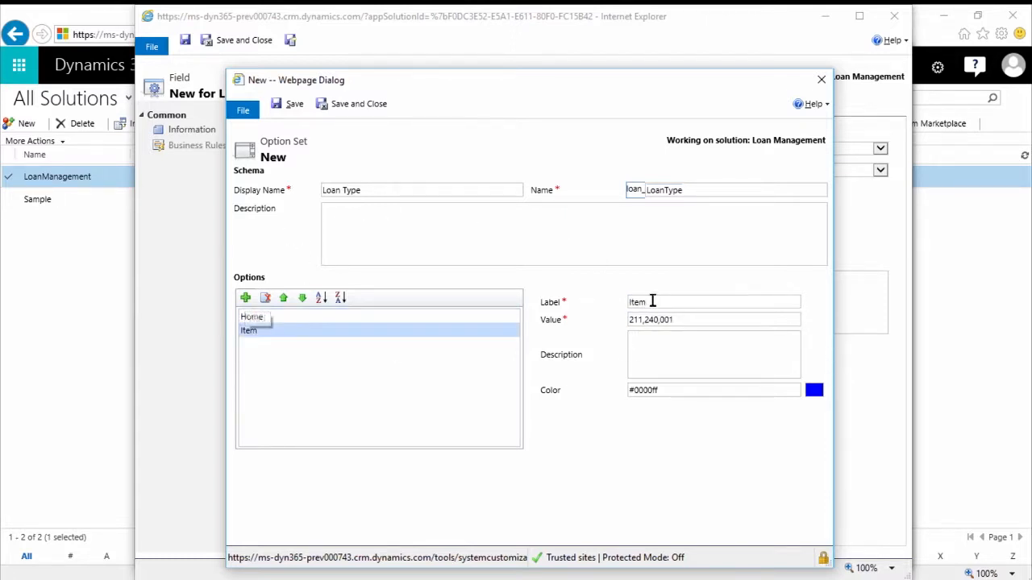
{"action": "type", "text": "Auto"}
{"action": "key", "text": "Tab"}
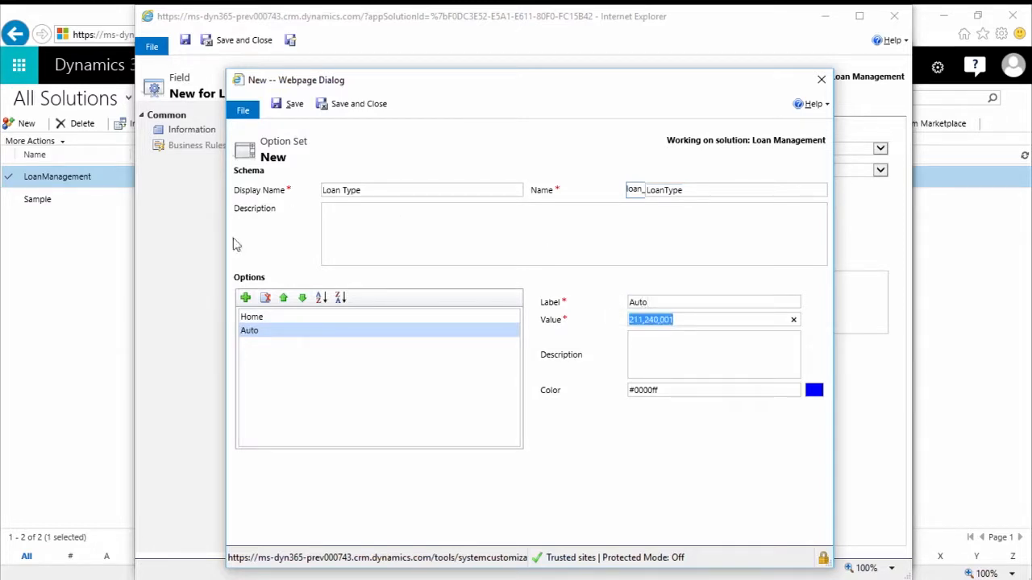
- Add a third option labelled Business to the Loan Type option set, and save and close it
{"action": "left_click", "coordinate": [245, 299]}
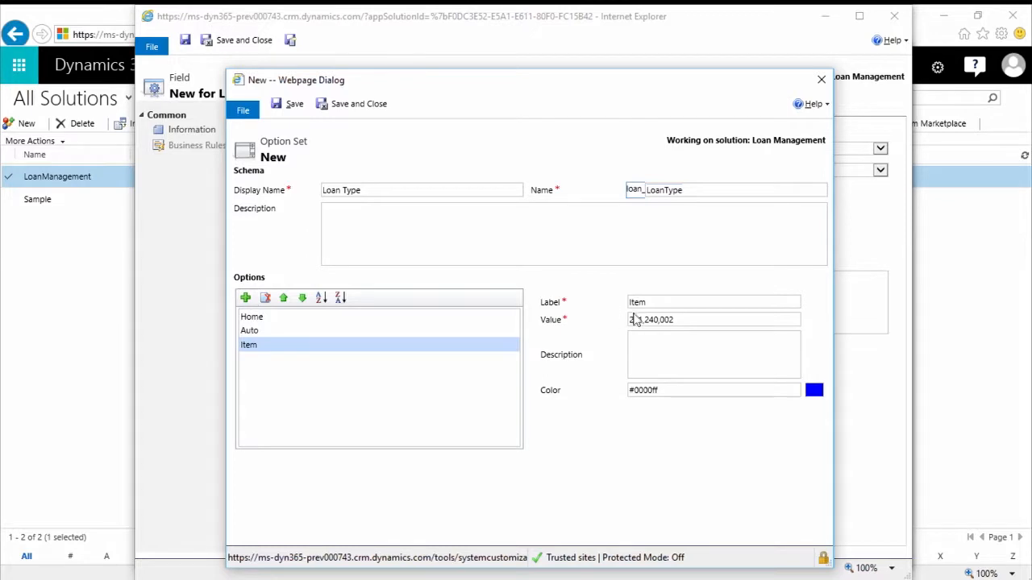
{"action": "left_click_drag", "start_coordinate": [650, 301], "coordinate": [620, 302]}
{"action": "type", "text": "Business"}
{"action": "key", "text": "Tab"}
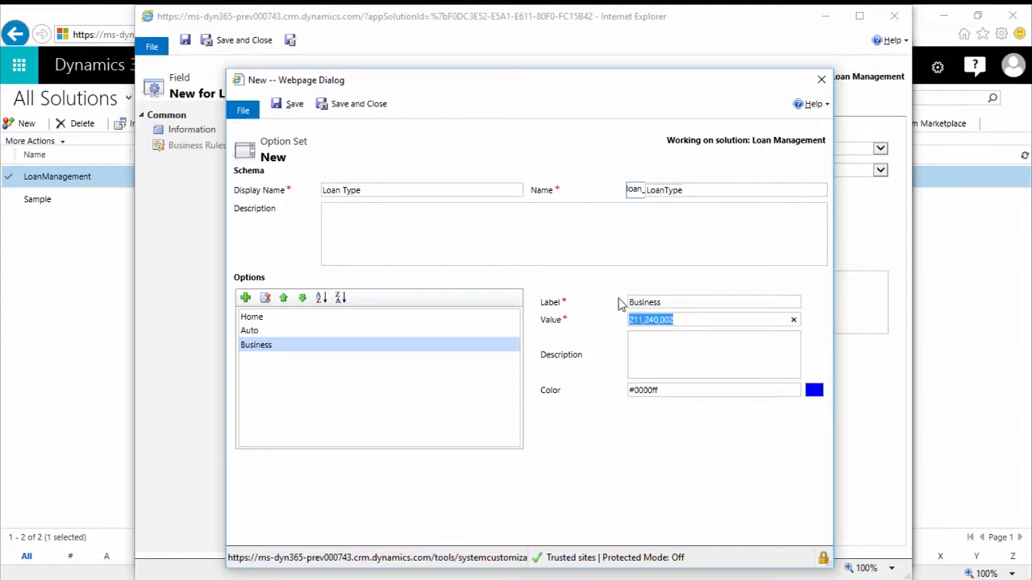
{"action": "left_click", "coordinate": [343, 108]}
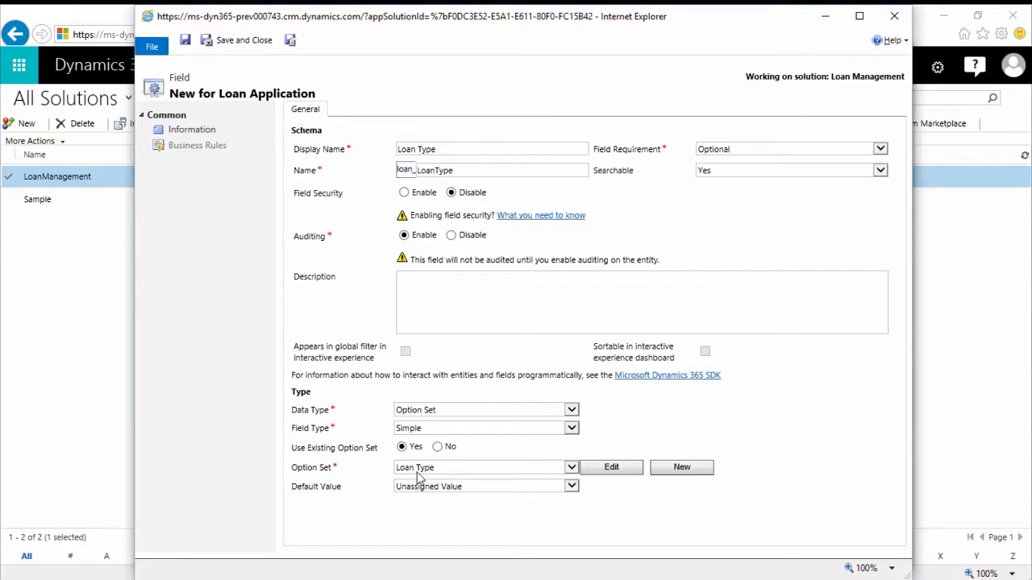
- Keep Unassigned Value as the Loan Type field's default value, and save and close the field
{"action": "left_click", "coordinate": [570, 487]}
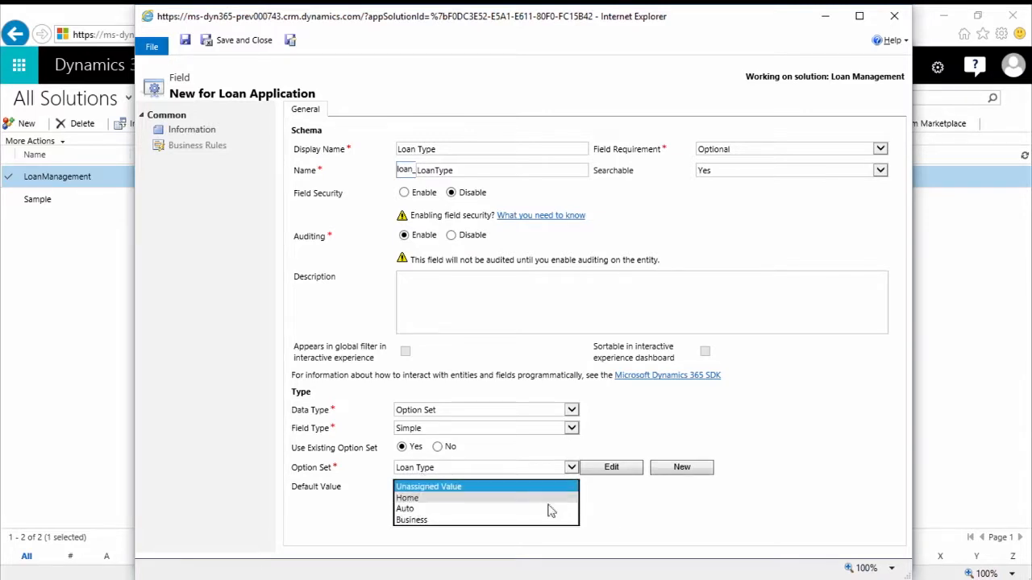
{"action": "left_click", "coordinate": [472, 490]}
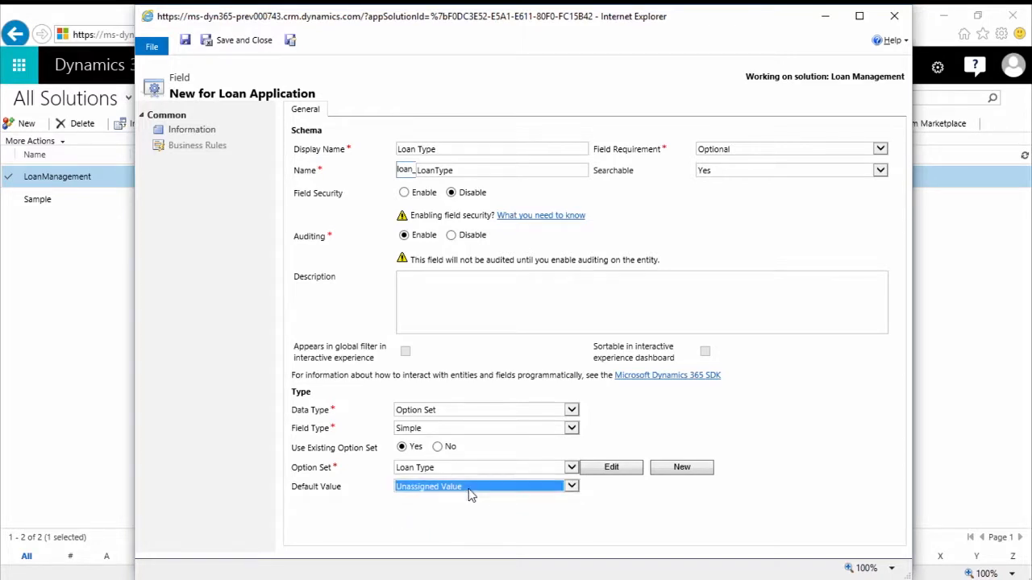
{"action": "left_click", "coordinate": [263, 46]}
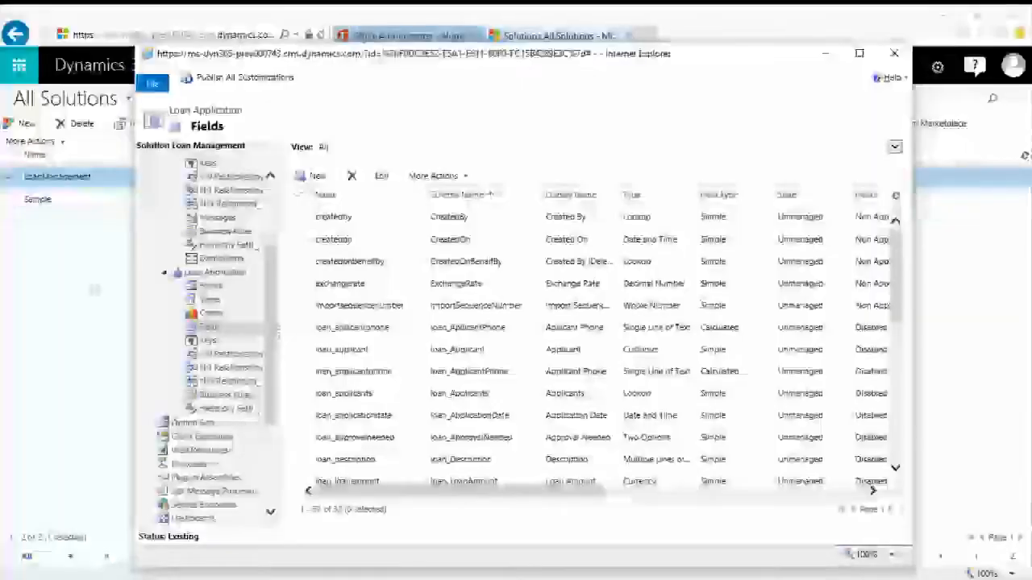
- Open the Option Sets component of the Loan Management solution
{"action": "left_click", "coordinate": [195, 425]}
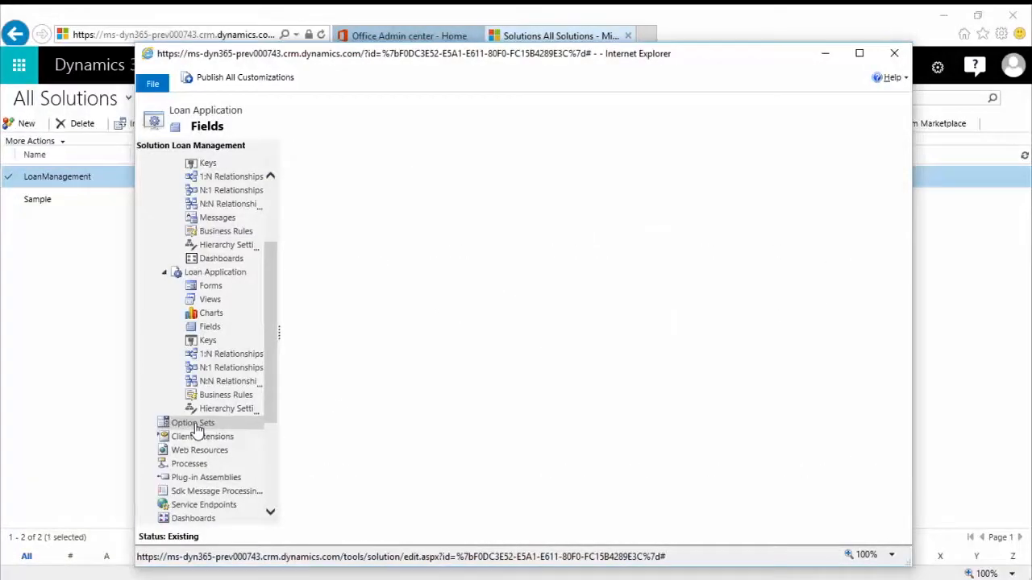
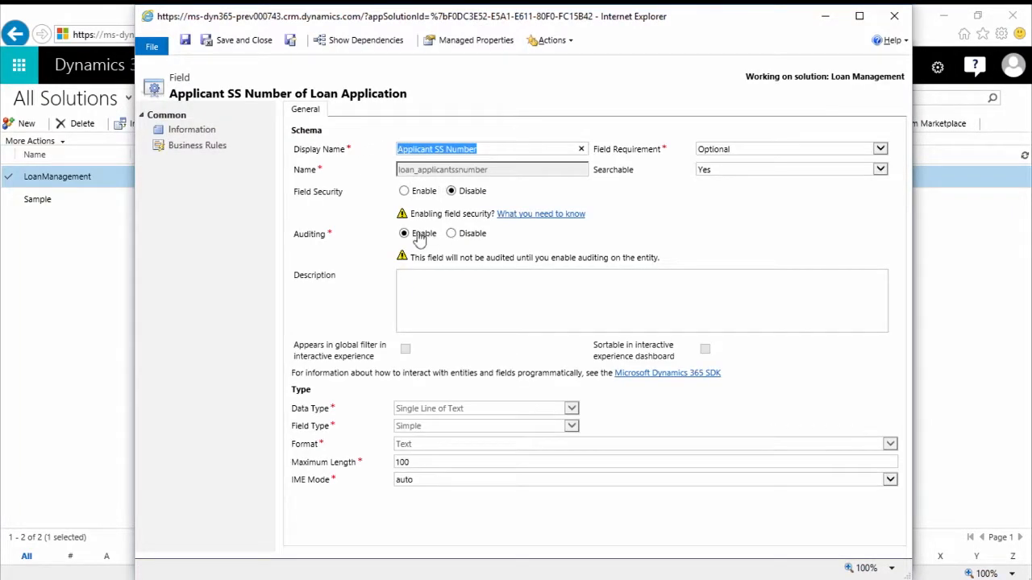
- Enable field security on the Applicant SS Number field, and save and close the field
{"action": "left_click", "coordinate": [404, 192]}
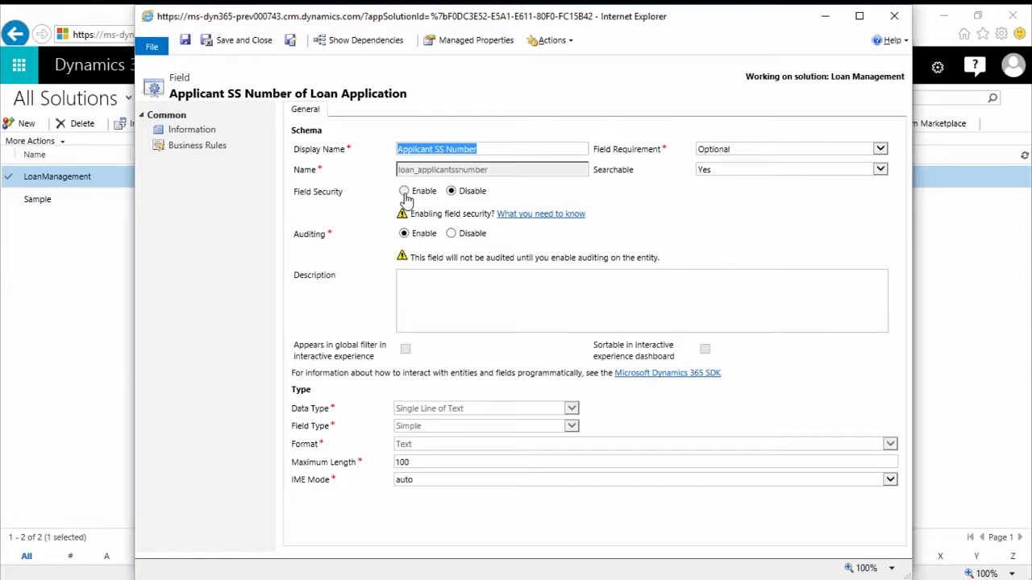
{"action": "left_click", "coordinate": [250, 44]}
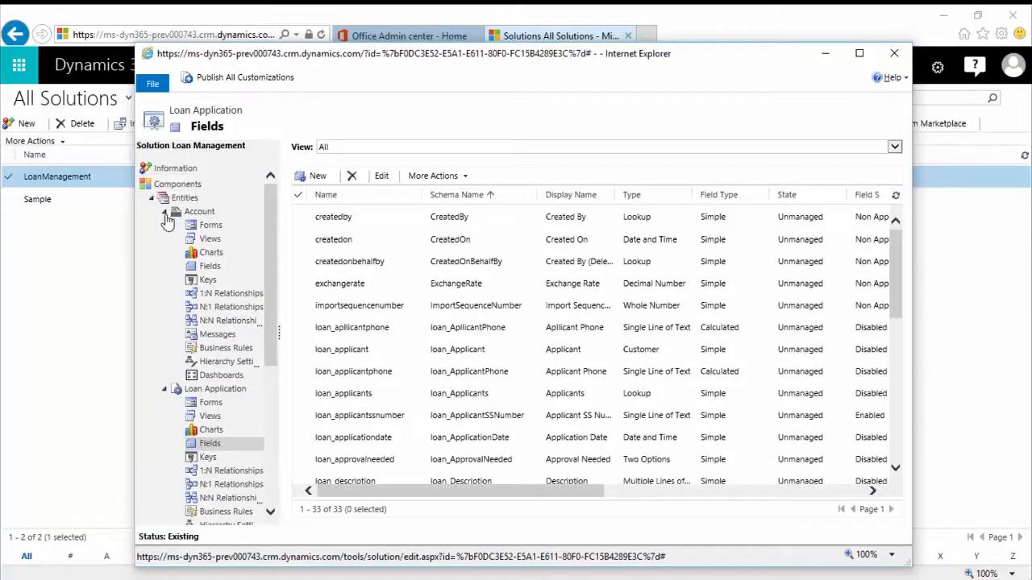
- Create a field security profile named Loan Officers in the Loan Management solution and save it
{"action": "left_click", "coordinate": [164, 212]}
{"action": "left_click", "coordinate": [165, 226]}
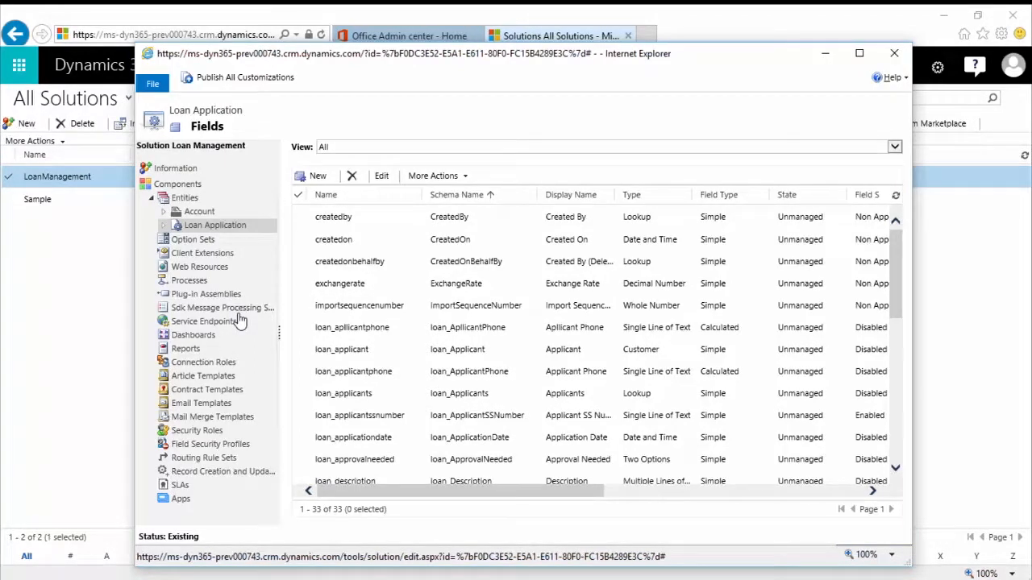
{"action": "left_click", "coordinate": [216, 448]}
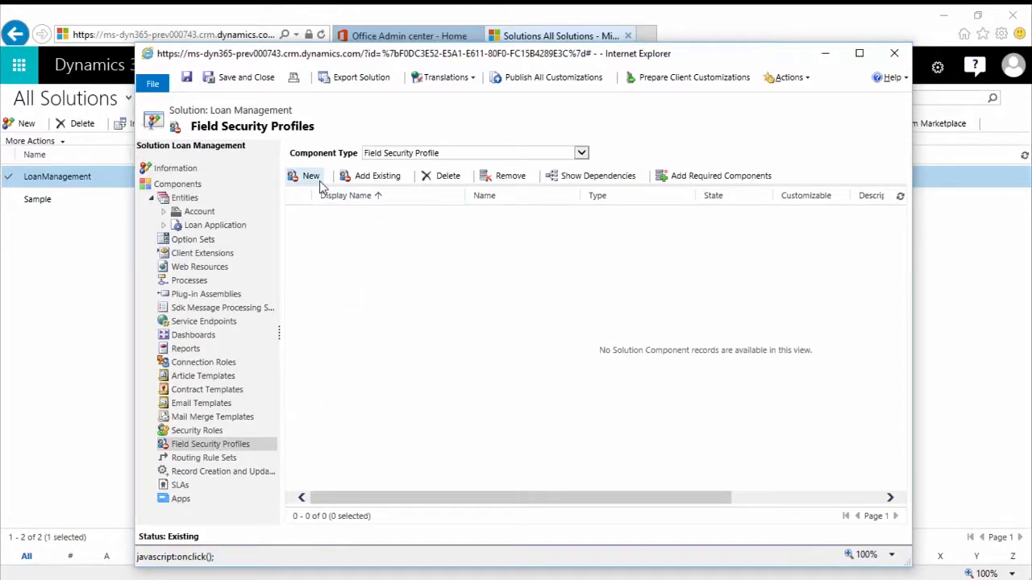
{"action": "left_click", "coordinate": [314, 177]}
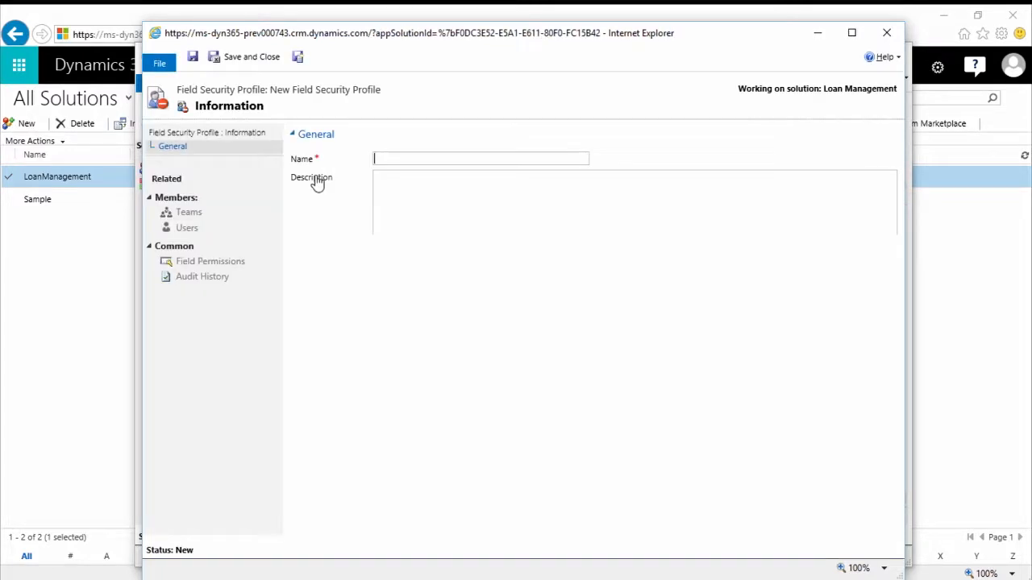
{"action": "left_click", "coordinate": [413, 156]}
{"action": "type", "text": "LOan Officers"}
{"action": "key", "text": "Tab"}
{"action": "left_click", "coordinate": [384, 159]}
{"action": "key", "text": "BackSpace"}
{"action": "type", "text": "o"}
{"action": "left_click", "coordinate": [384, 173]}
{"action": "left_click", "coordinate": [193, 59]}
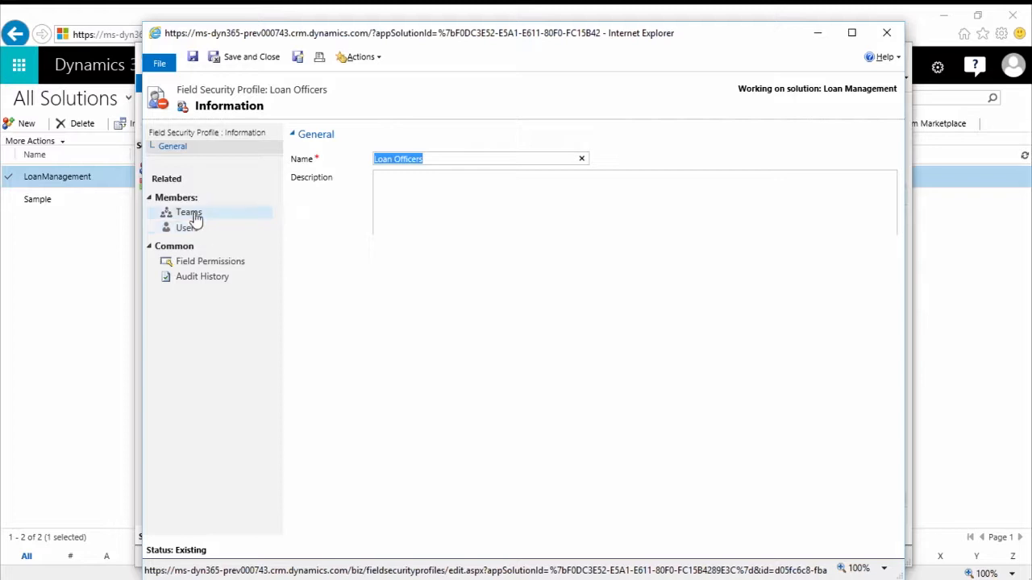
- Start a new team for the Loan Officers profile and name the team Loan Officers
{"action": "left_click", "coordinate": [190, 212]}
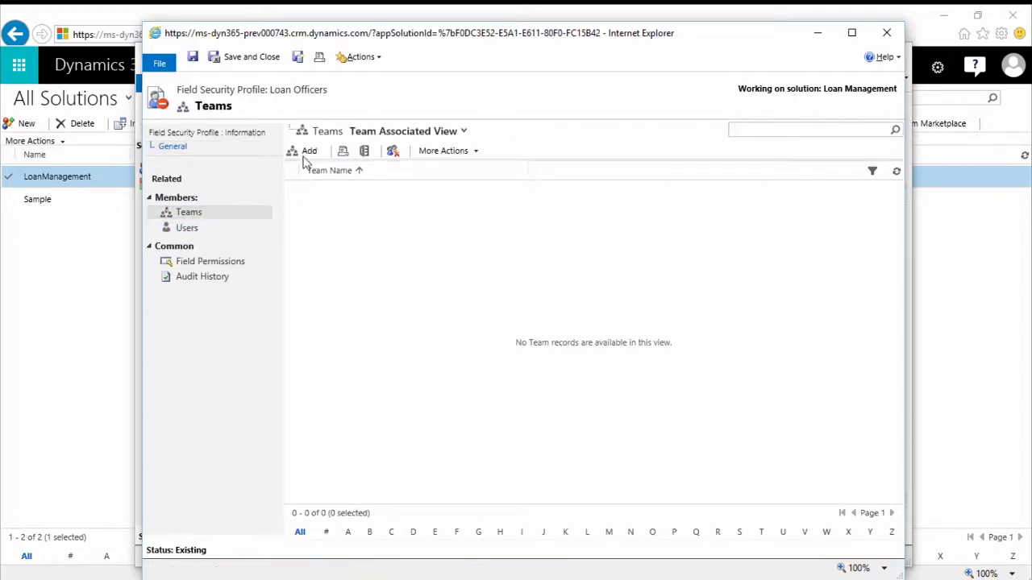
{"action": "left_click", "coordinate": [307, 154]}
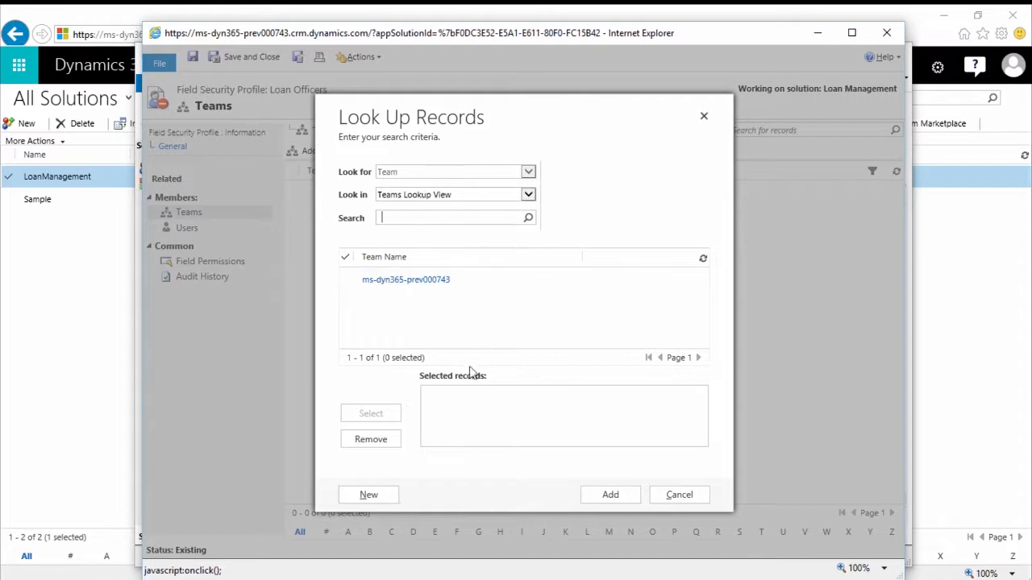
{"action": "left_click", "coordinate": [389, 495]}
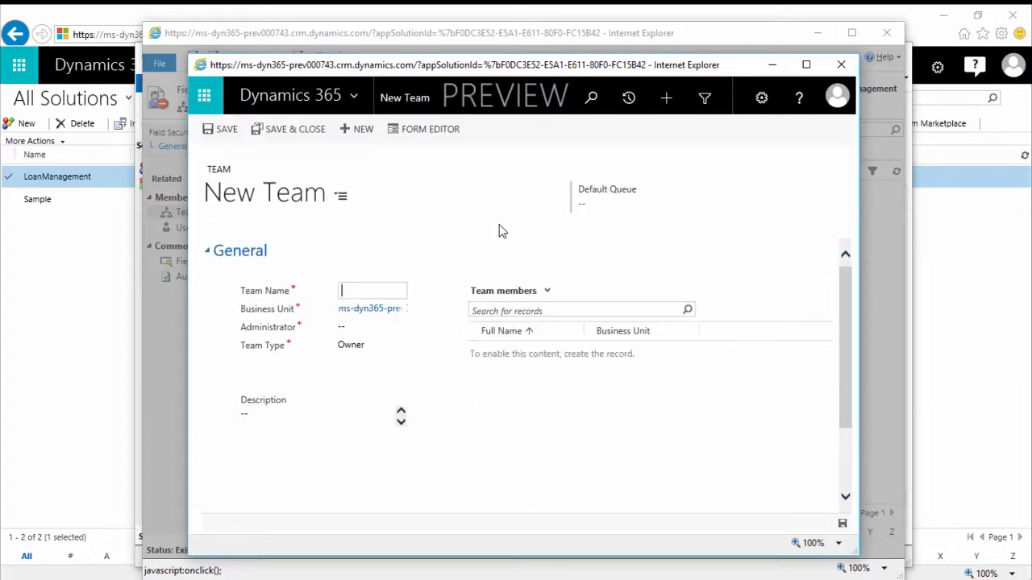
{"action": "left_click", "coordinate": [372, 290]}
{"action": "type", "text": "Loan Officers"}
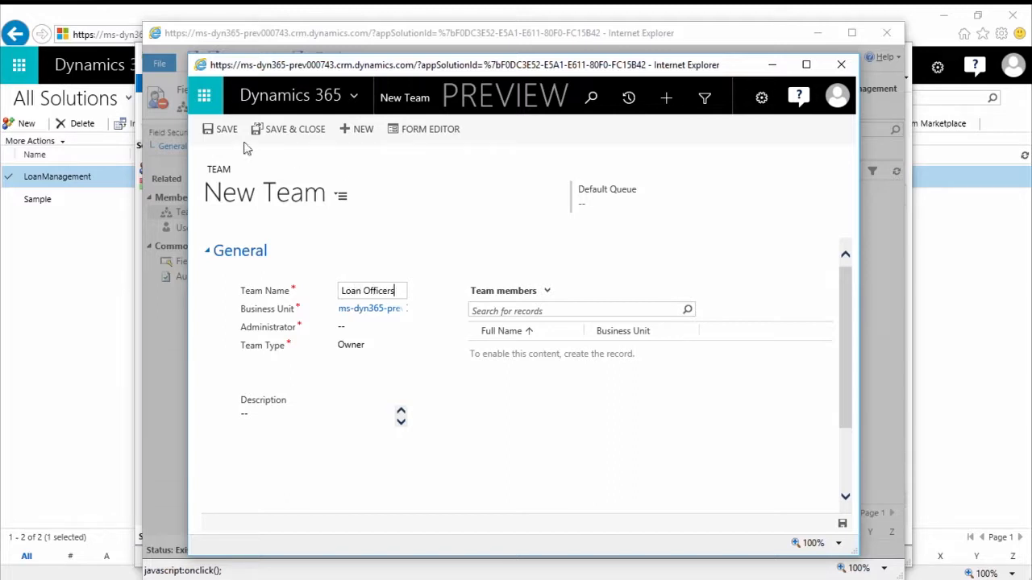
- Assign an administrator to the Loan Officers team, save it, and add the team to the security profile
{"action": "left_click", "coordinate": [221, 131]}
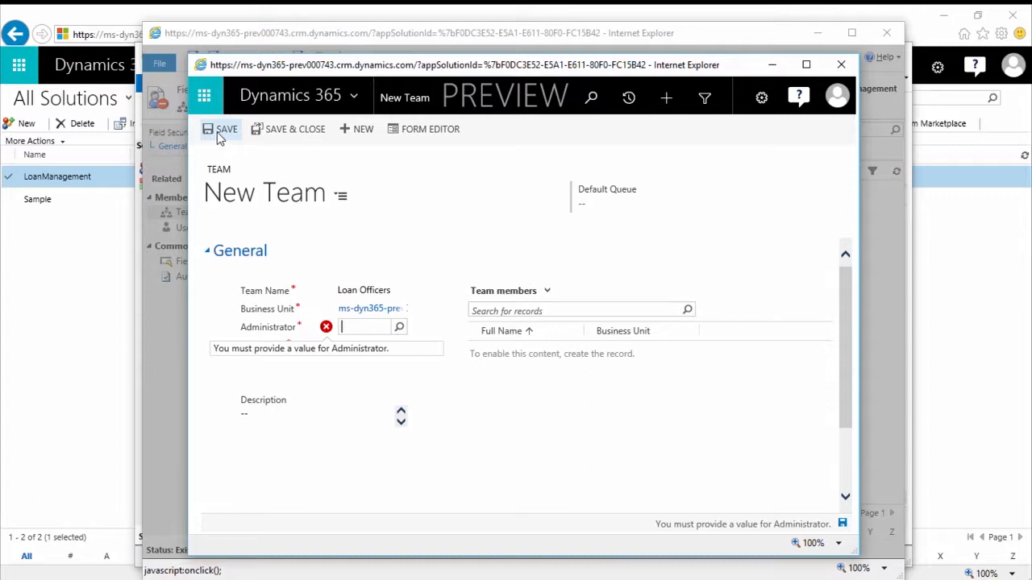
{"action": "left_click", "coordinate": [398, 327]}
{"action": "left_click", "coordinate": [386, 372]}
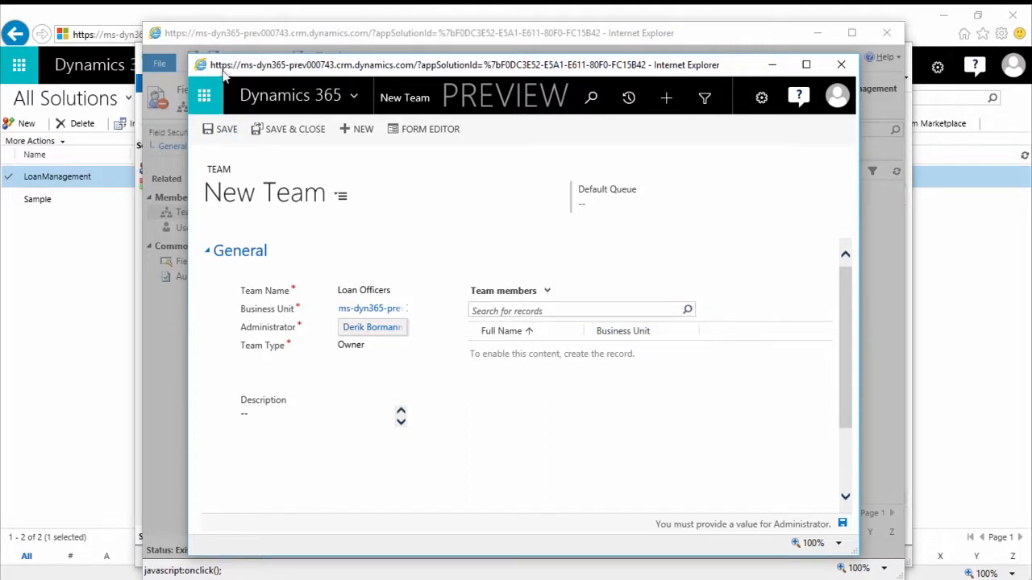
{"action": "left_click", "coordinate": [221, 129]}
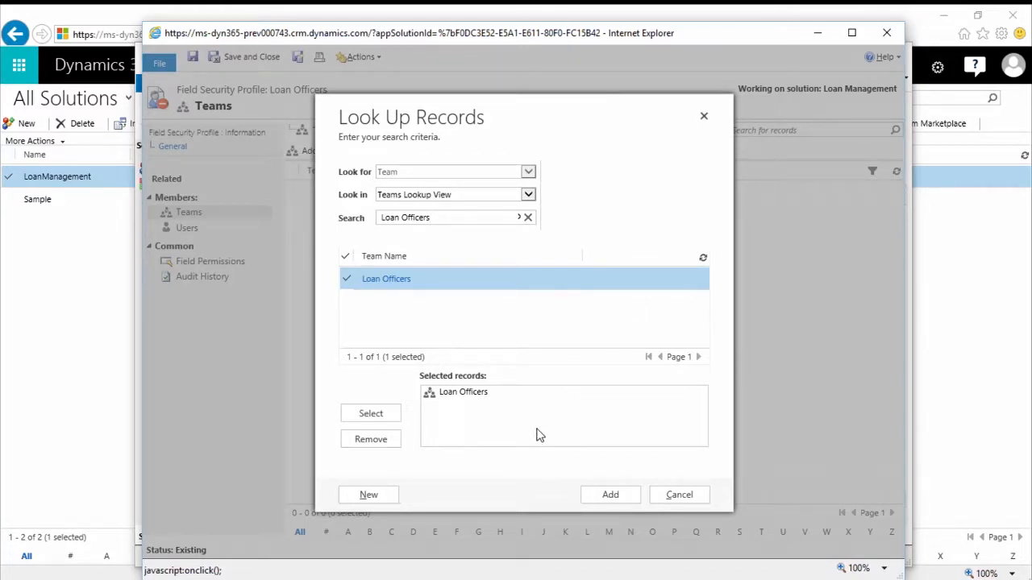
{"action": "left_click", "coordinate": [598, 499]}
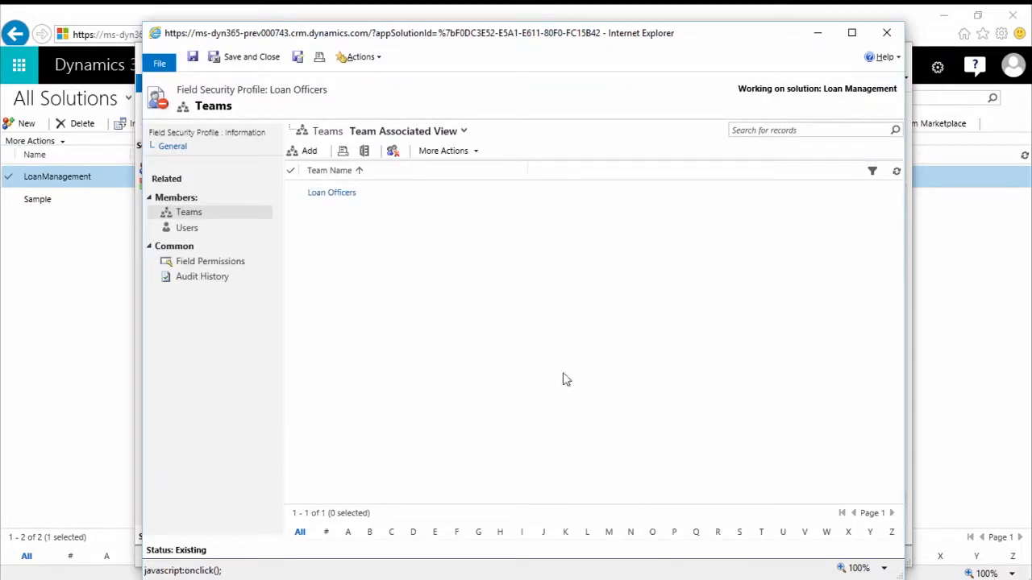
- Check the profile's field permissions, save and close the profile, and publish all customizations
{"action": "left_click", "coordinate": [211, 262]}
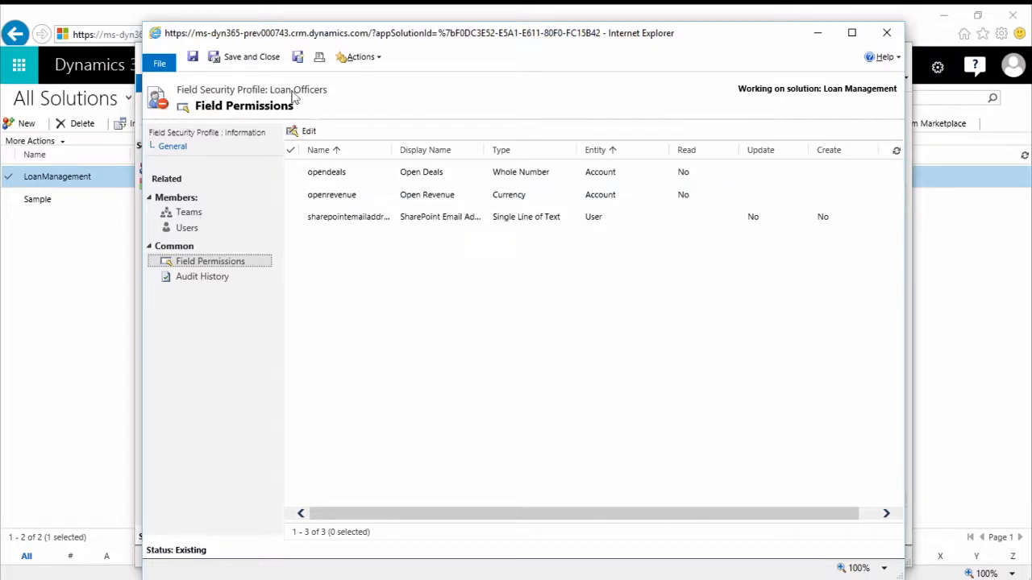
{"action": "left_click", "coordinate": [275, 62]}
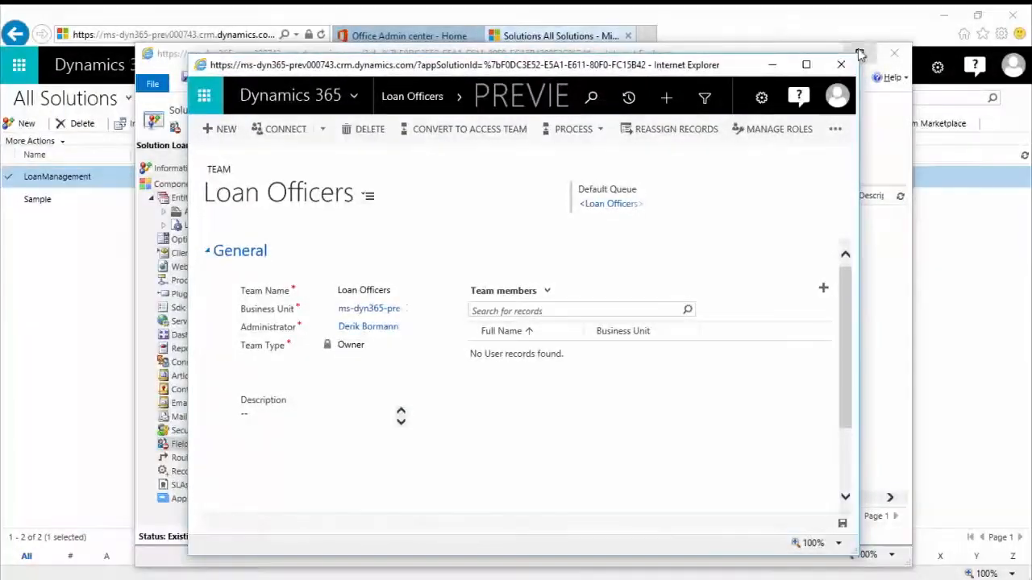
{"action": "left_click", "coordinate": [841, 64]}
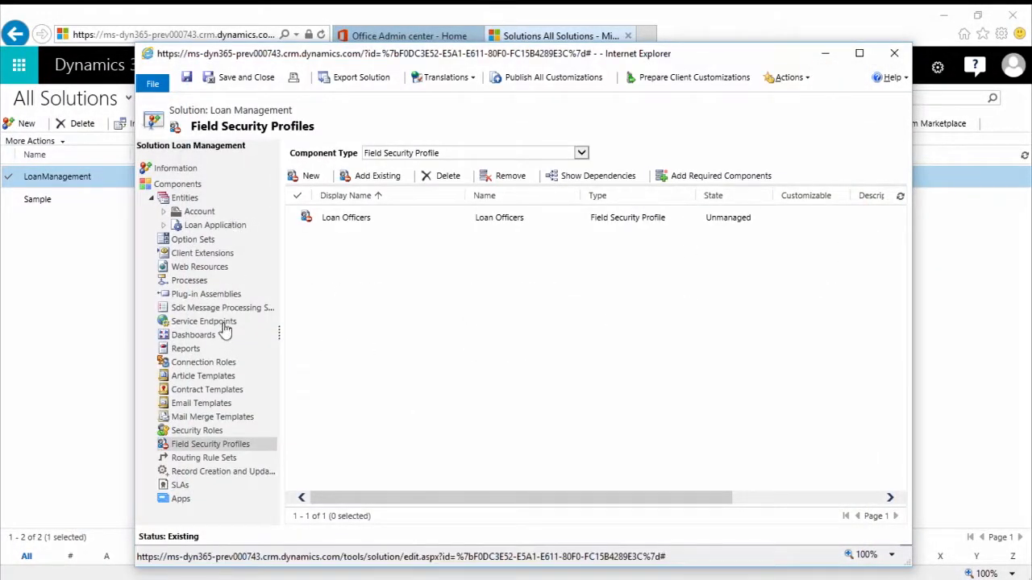
{"action": "left_click", "coordinate": [576, 80]}
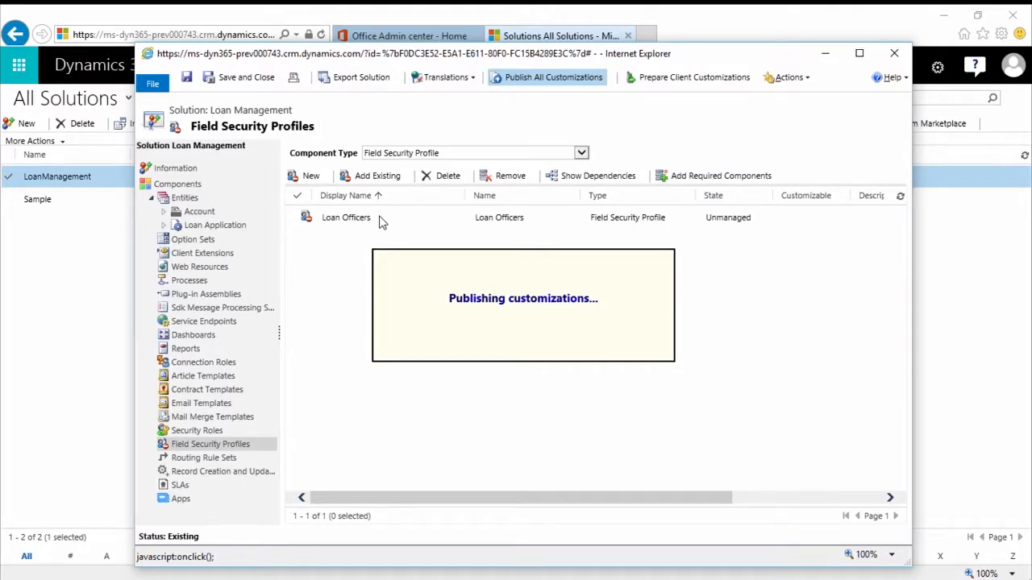
- In the Loan Officers profile, set Allow Read, Allow Update and Allow Create to Yes for the Applicant SS Number field
{"action": "double_click", "coordinate": [362, 219]}
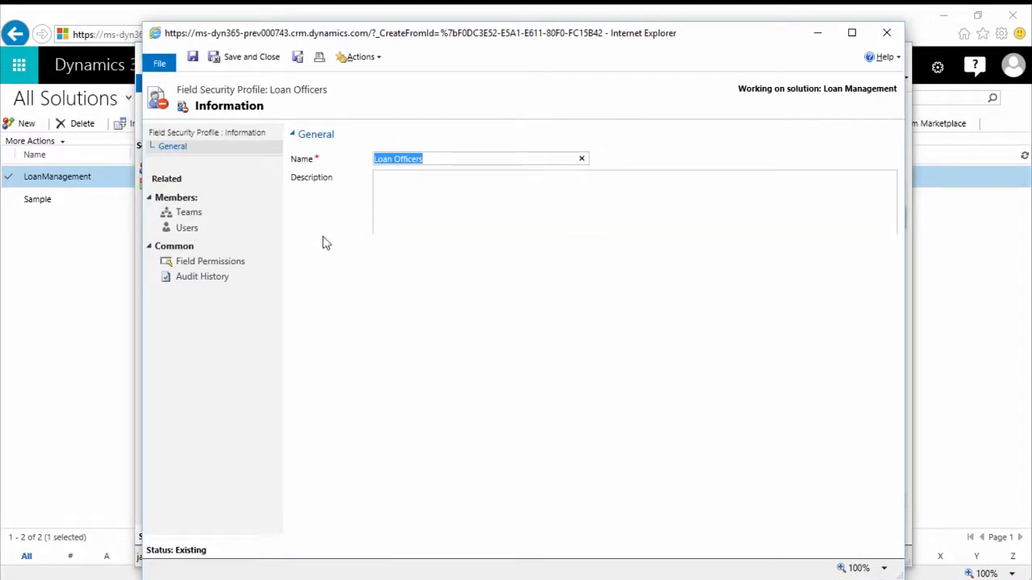
{"action": "left_click", "coordinate": [237, 266]}
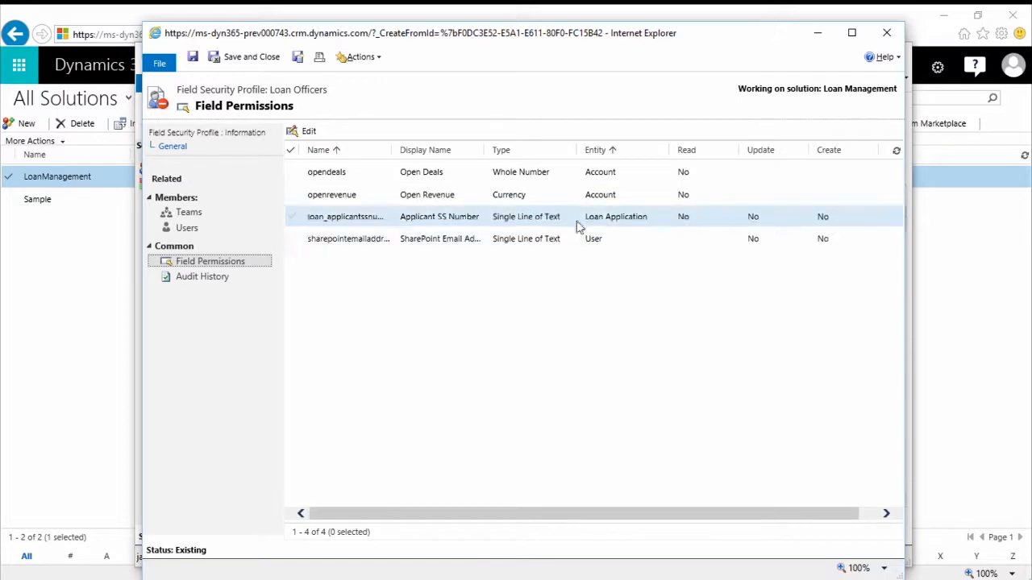
{"action": "double_click", "coordinate": [722, 217]}
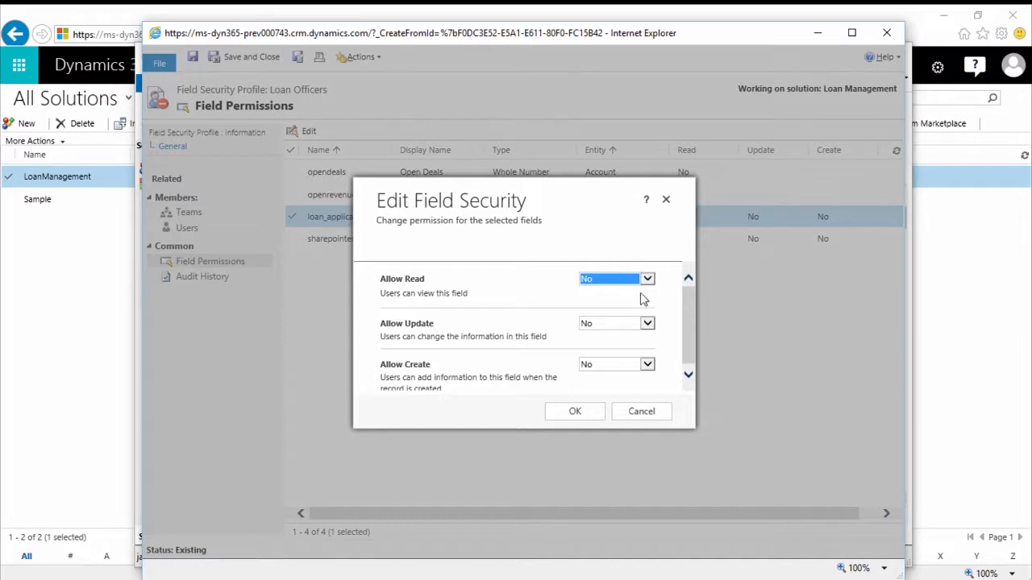
{"action": "left_click", "coordinate": [647, 281]}
{"action": "left_click", "coordinate": [632, 269]}
{"action": "left_click", "coordinate": [646, 323]}
{"action": "left_click", "coordinate": [621, 312]}
{"action": "left_click", "coordinate": [647, 365]}
{"action": "left_click", "coordinate": [591, 353]}
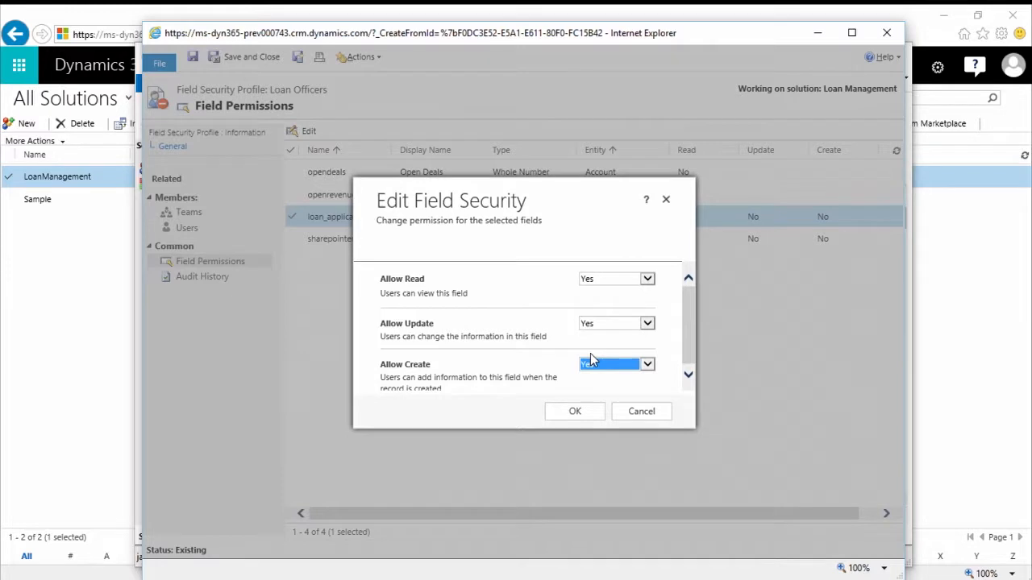
{"action": "left_click", "coordinate": [576, 413]}
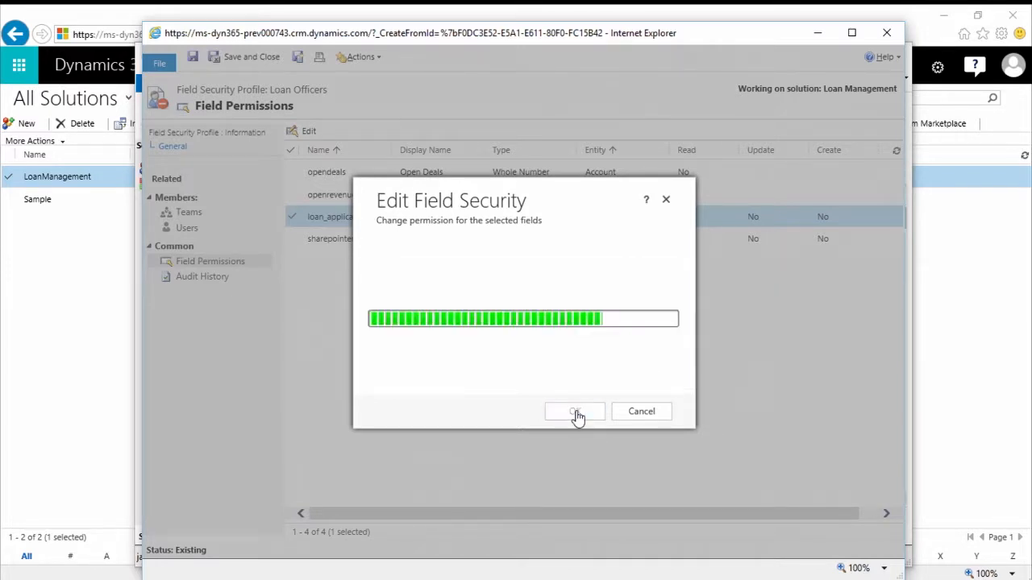